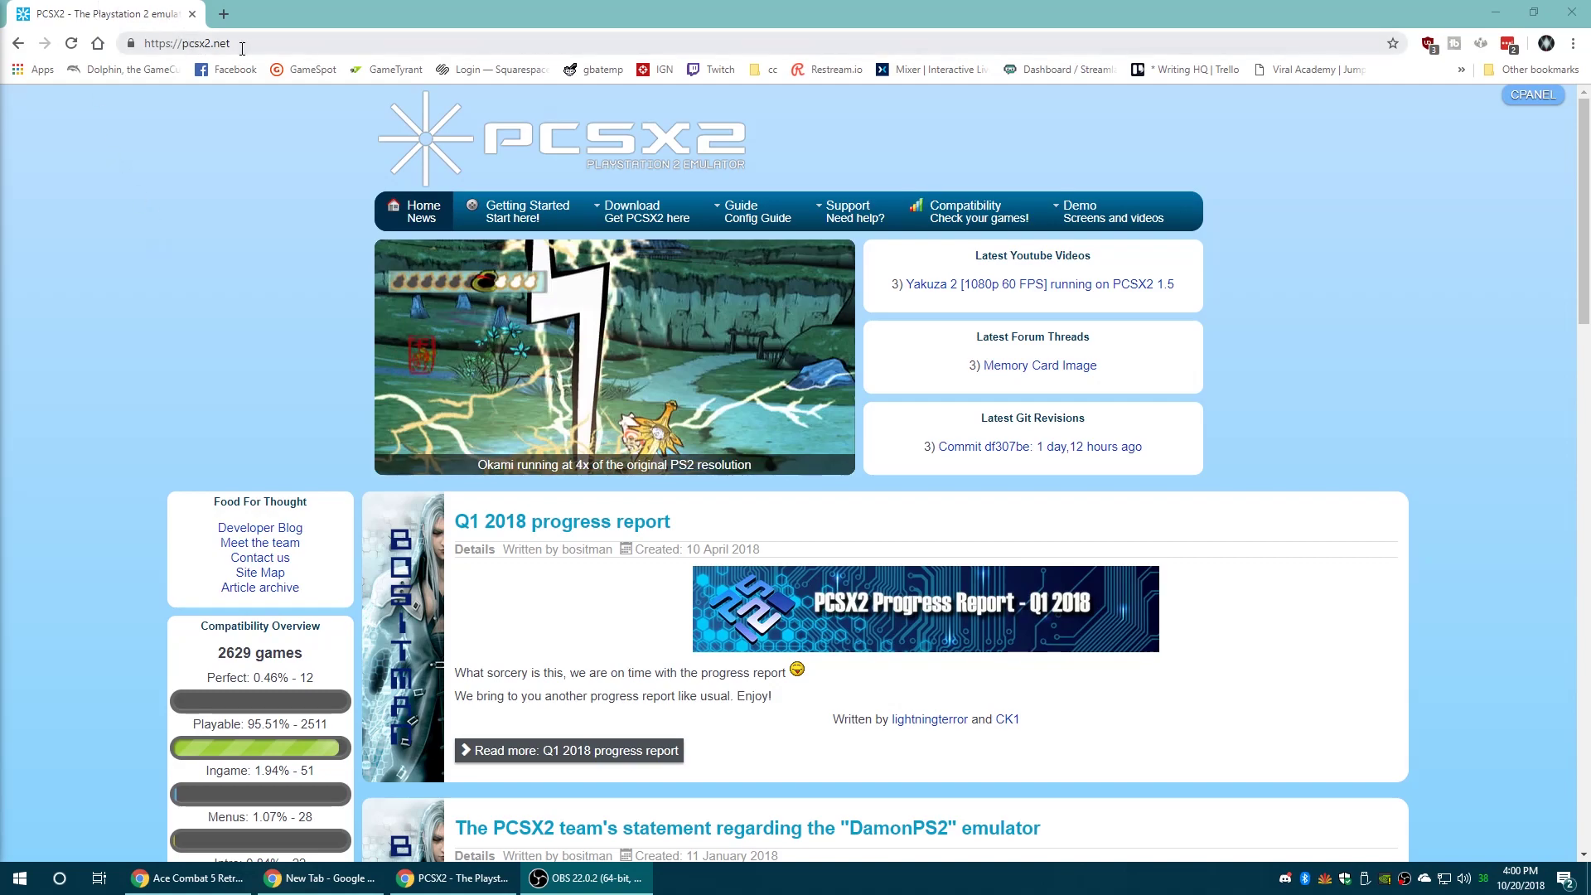
- Download the BIOS Dumper - Binary - 2.0 from the Tools downloads on the PCSX2 website
{"action": "mouse_move", "coordinate": [630, 209]}
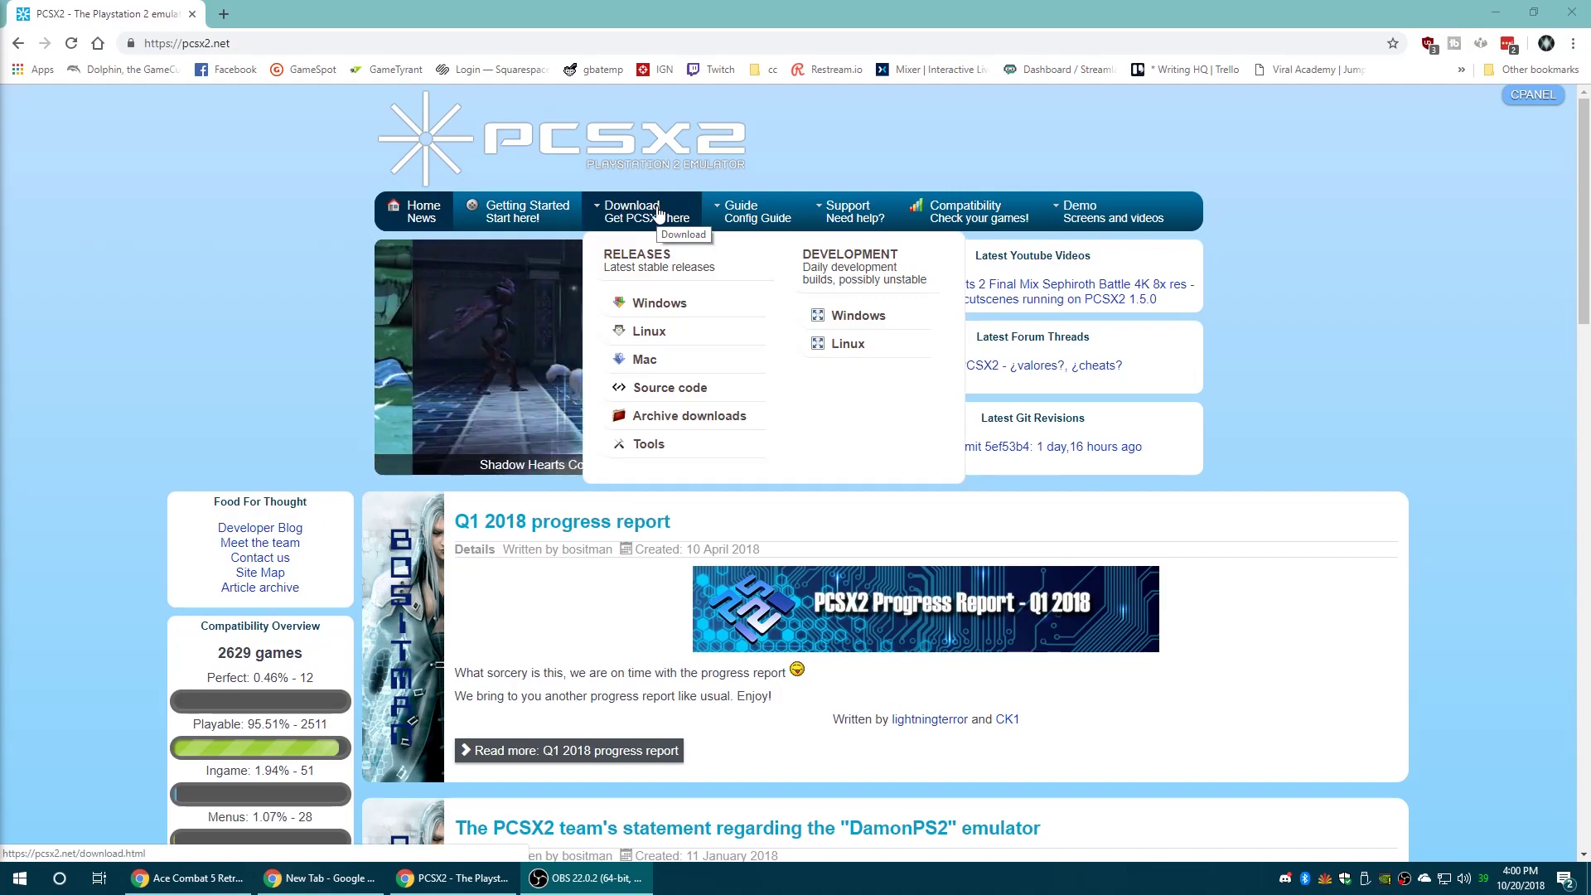
{"action": "left_click", "coordinate": [648, 444]}
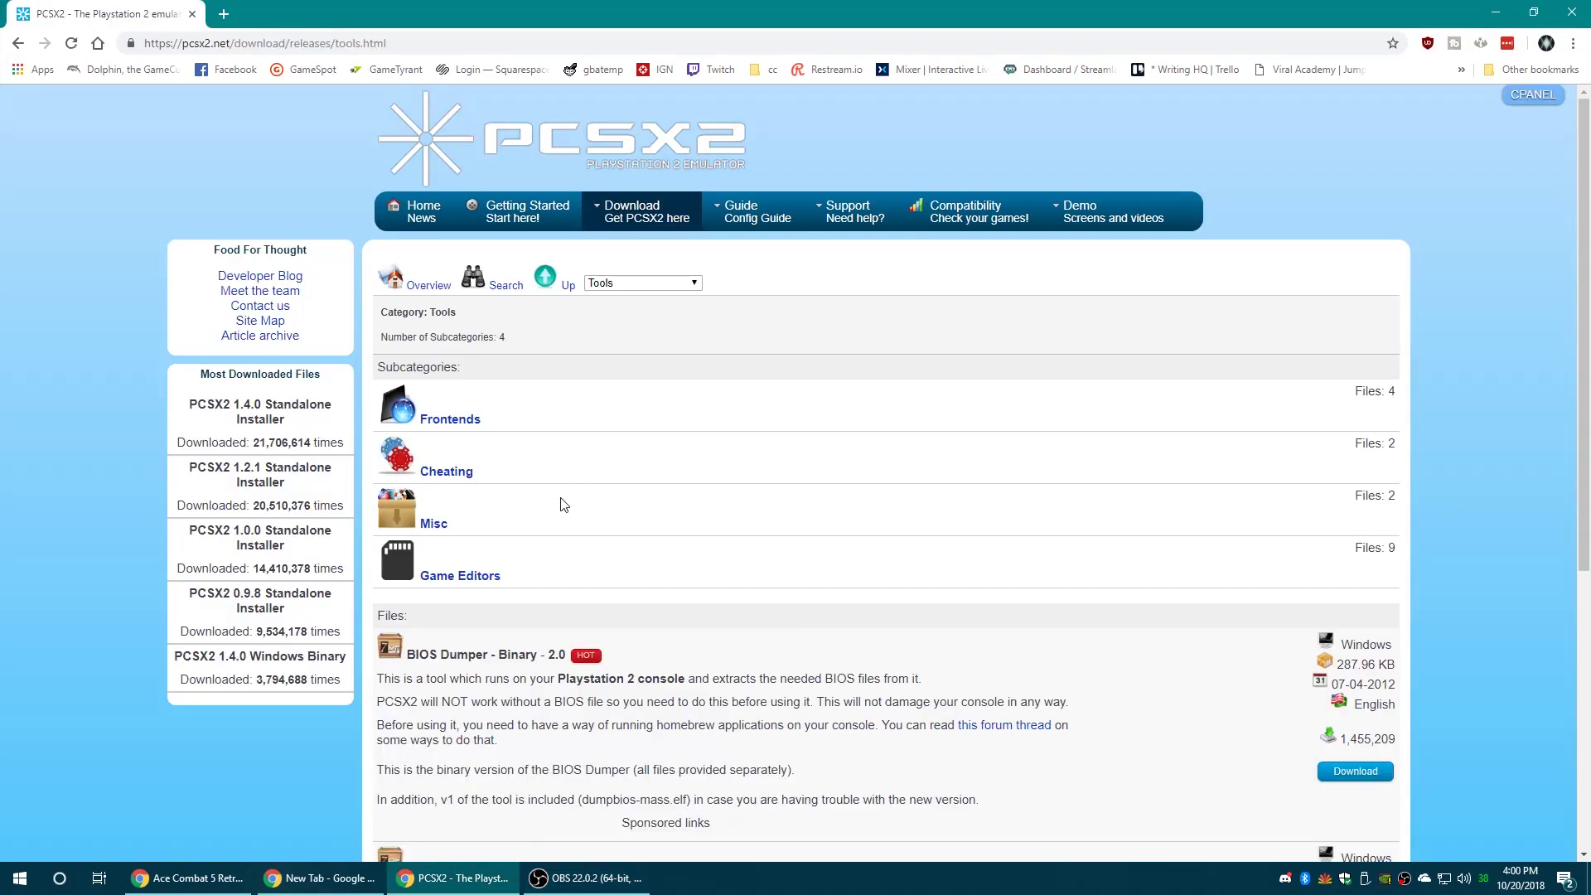
{"action": "scroll", "coordinate": [570, 496], "scroll_direction": "down", "scroll_amount": 2}
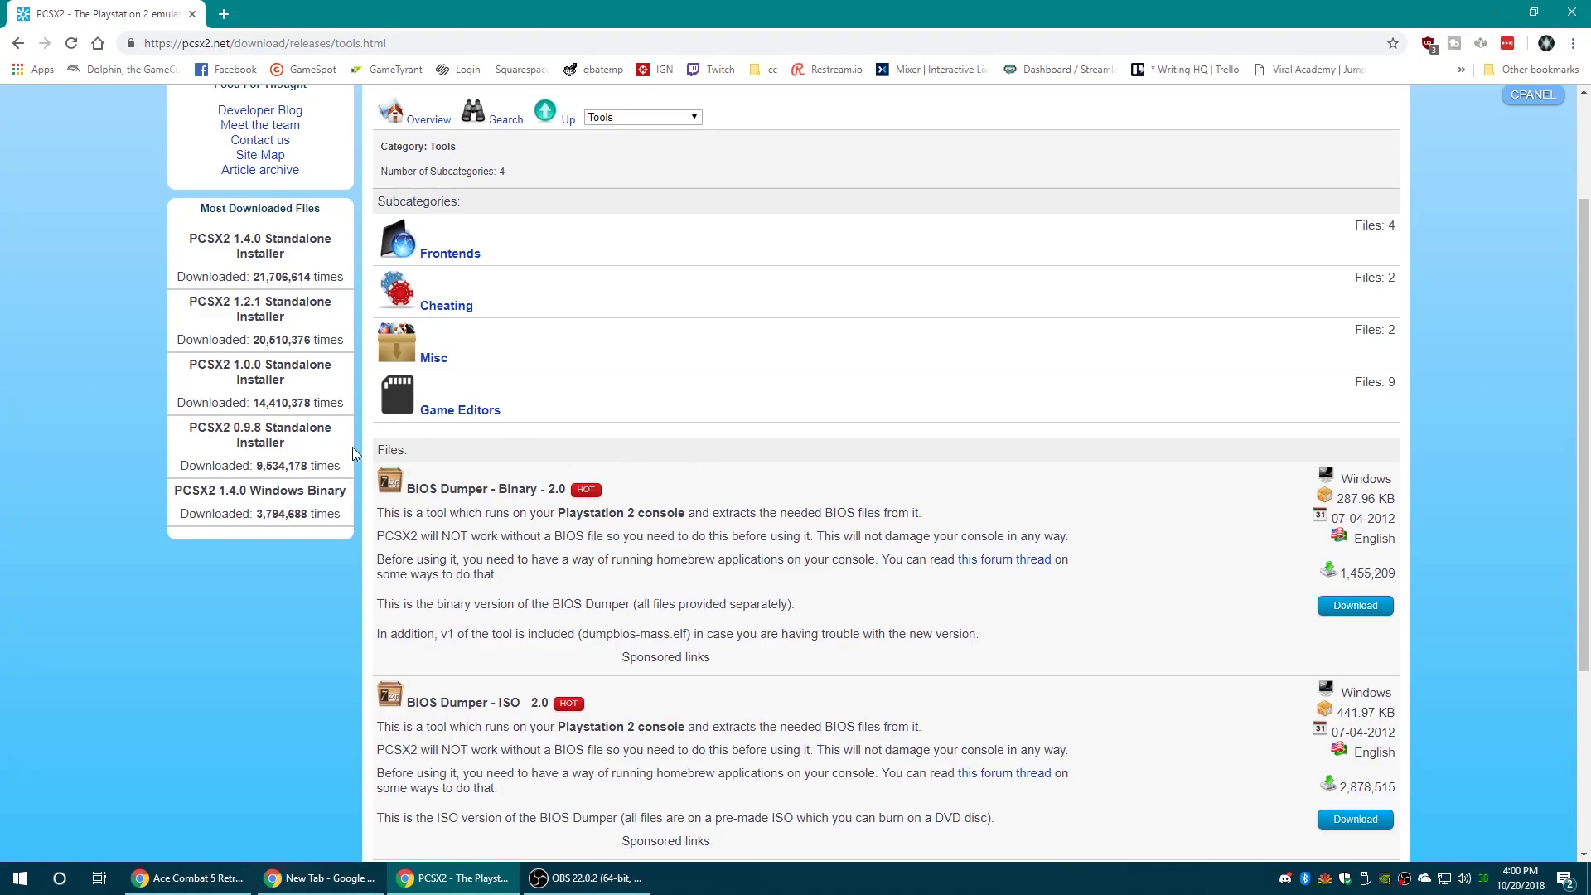
{"action": "scroll", "coordinate": [477, 503], "scroll_direction": "down", "scroll_amount": 3}
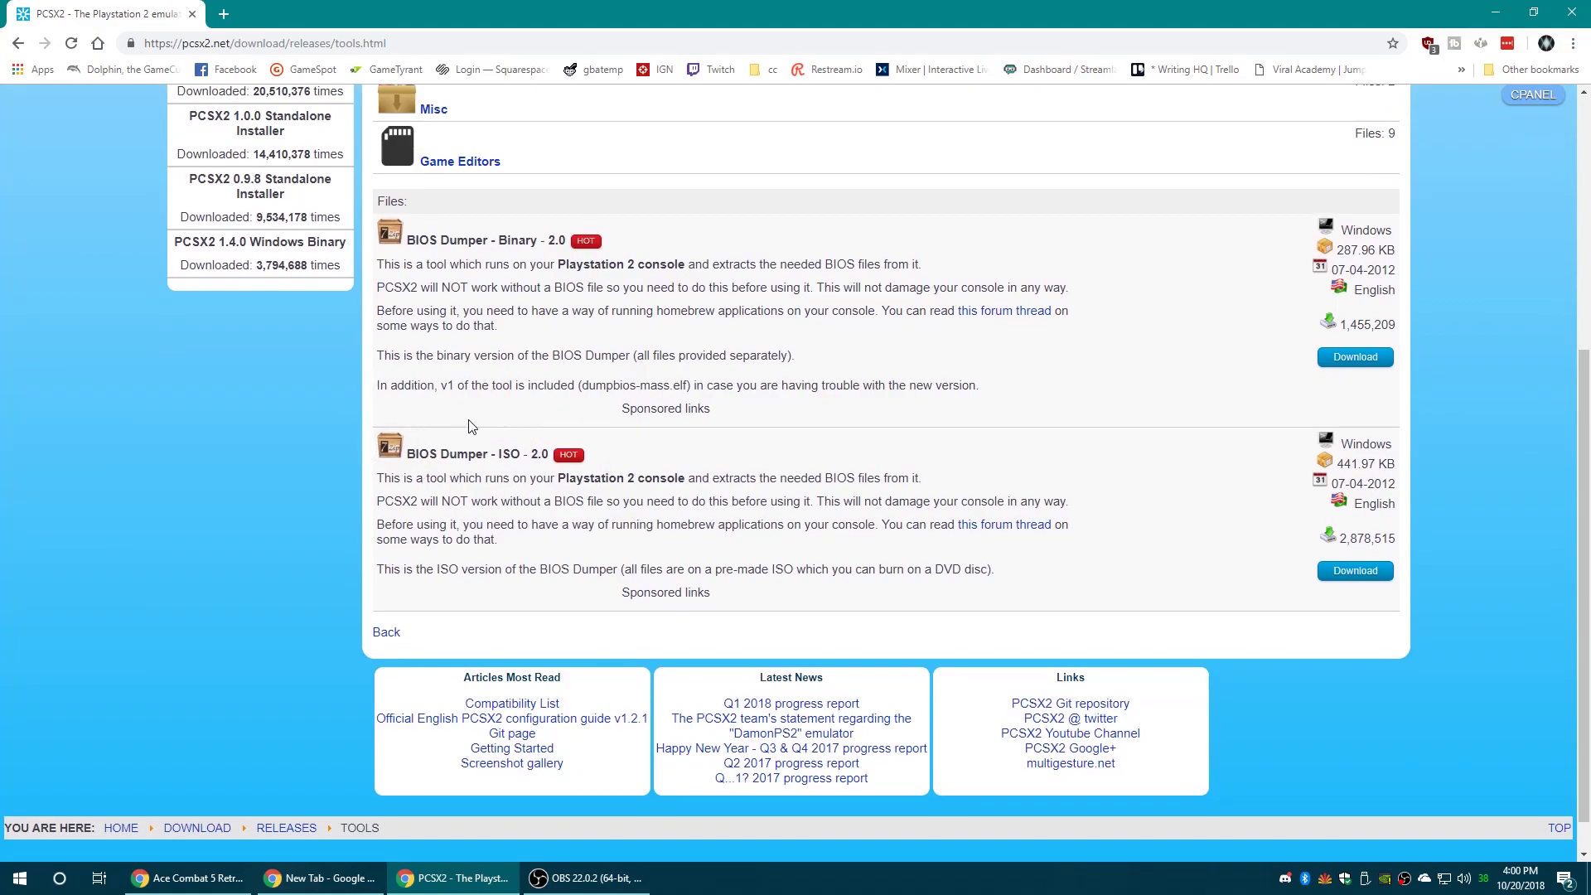
{"action": "scroll", "coordinate": [519, 419], "scroll_direction": "up", "scroll_amount": 1}
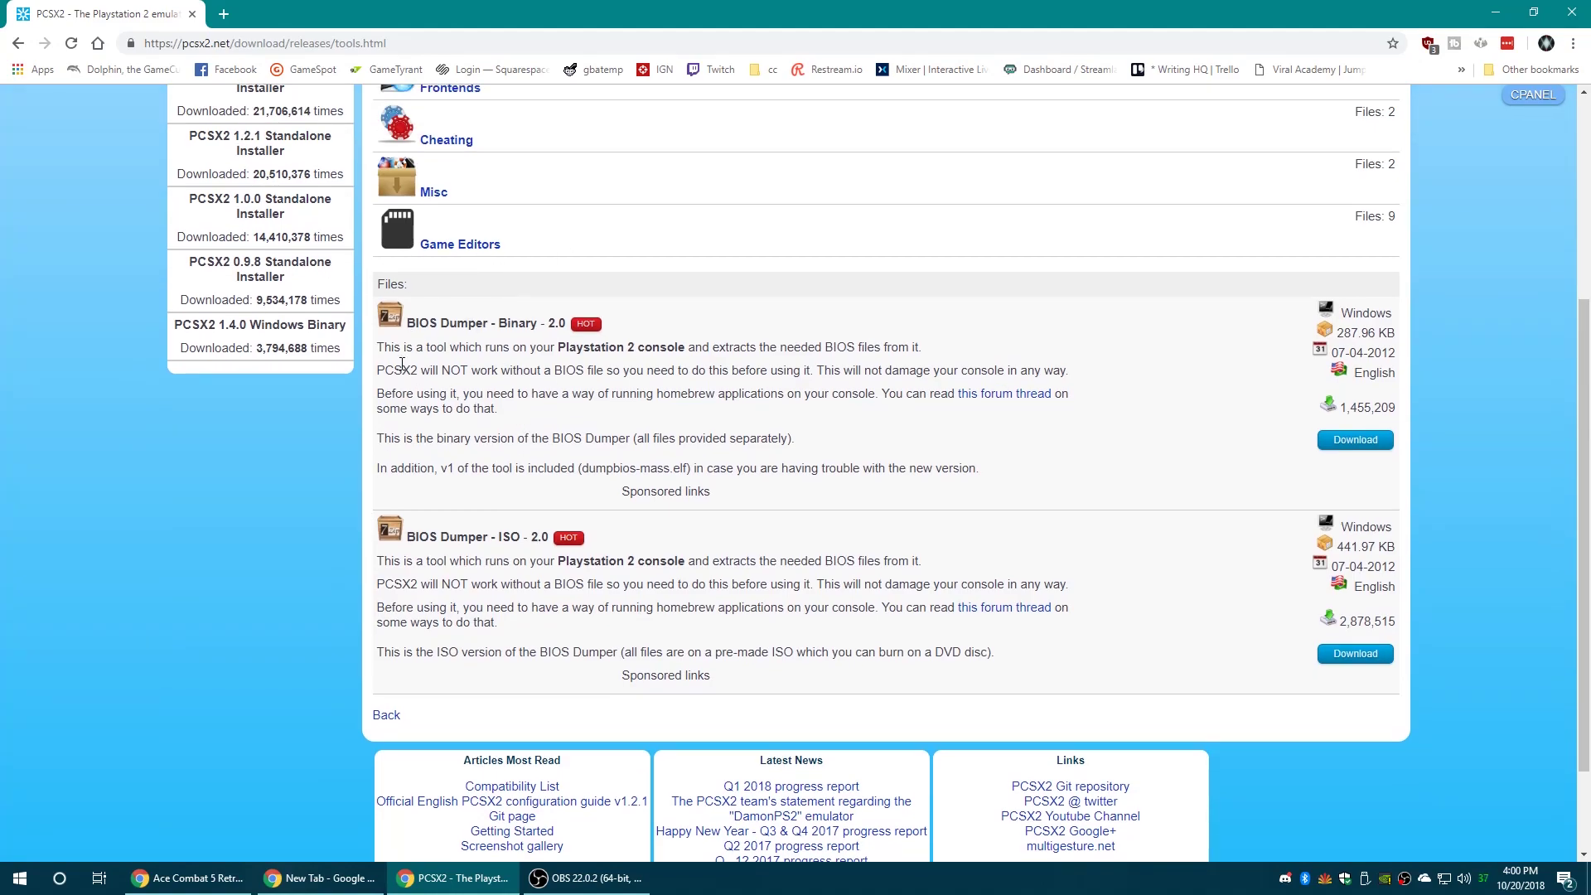
{"action": "left_click", "coordinate": [1355, 439]}
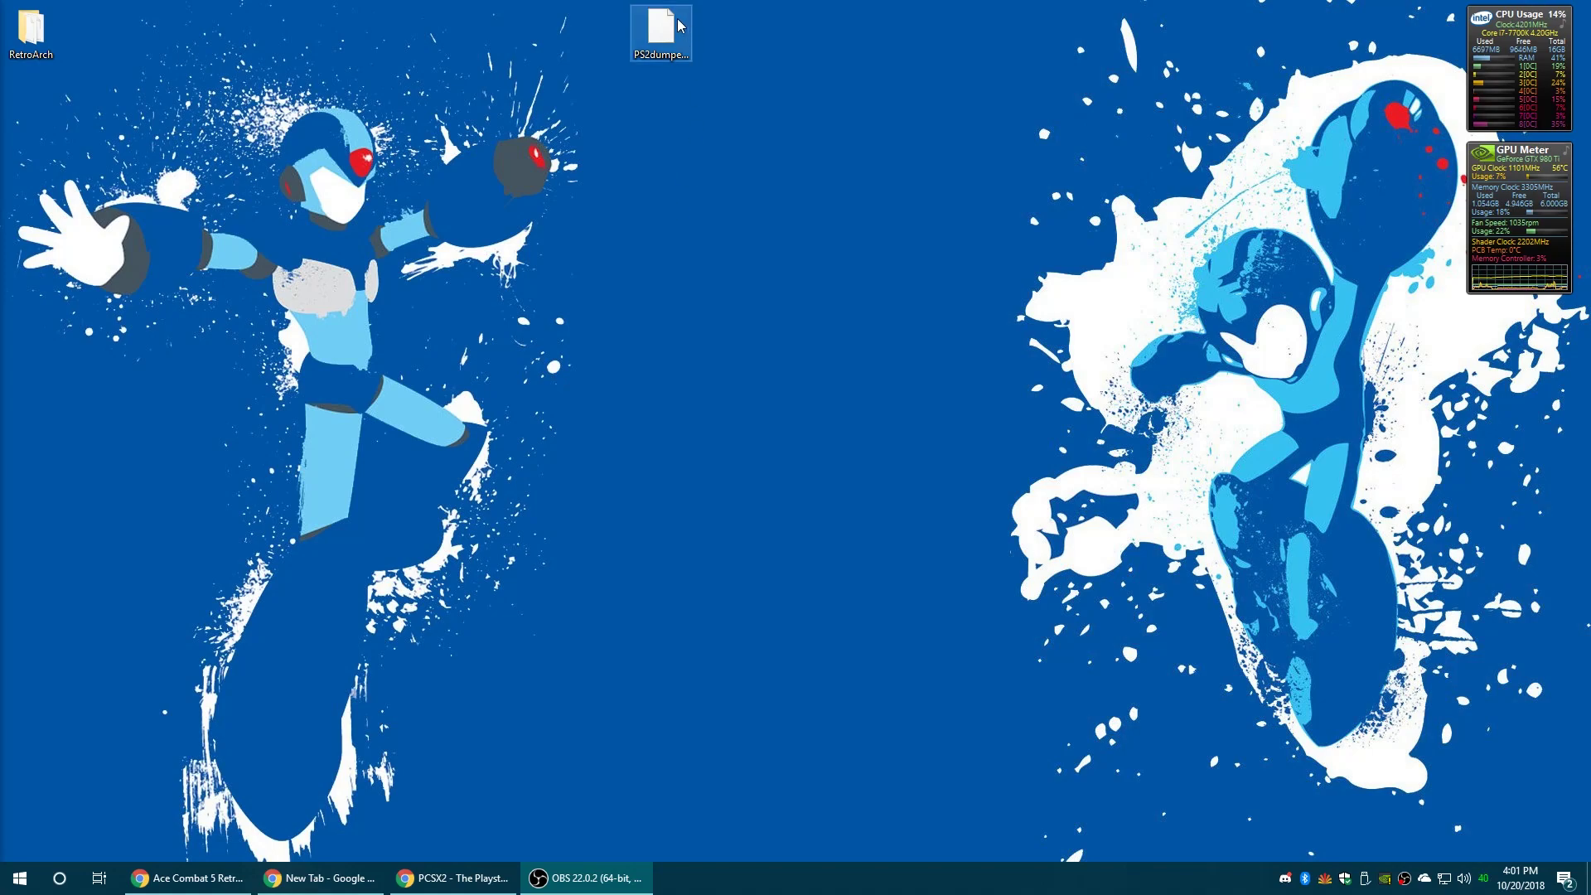
- Extract the PS2dumperV2_bin archive on the desktop into its own folder with 7-Zip and open that folder
{"action": "right_click", "coordinate": [665, 33]}
{"action": "mouse_move", "coordinate": [742, 60]}
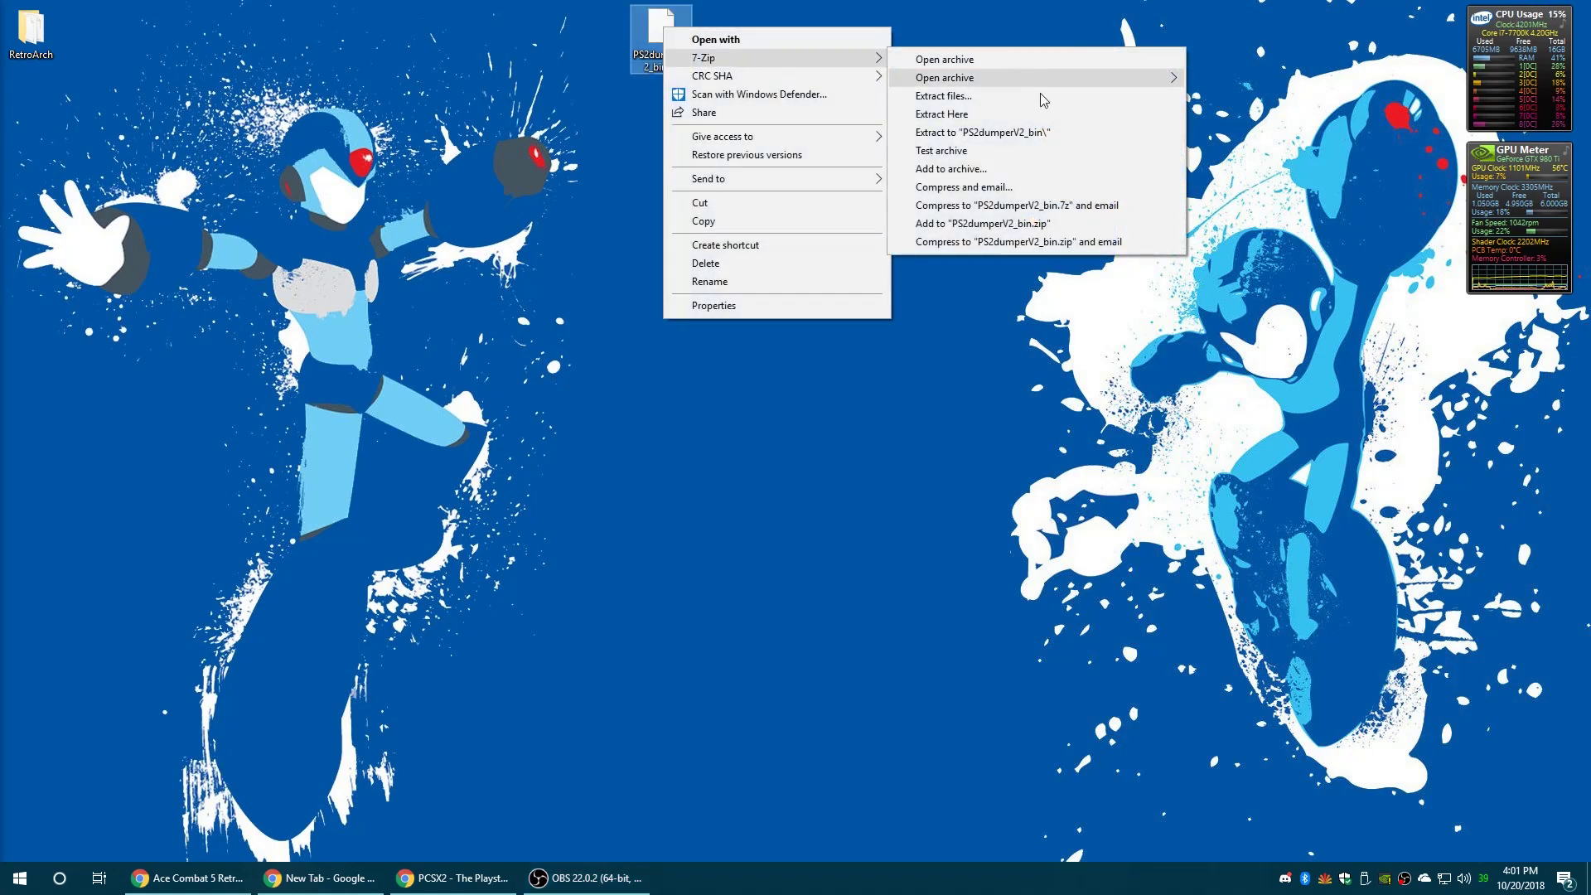
{"action": "left_click", "coordinate": [1049, 134]}
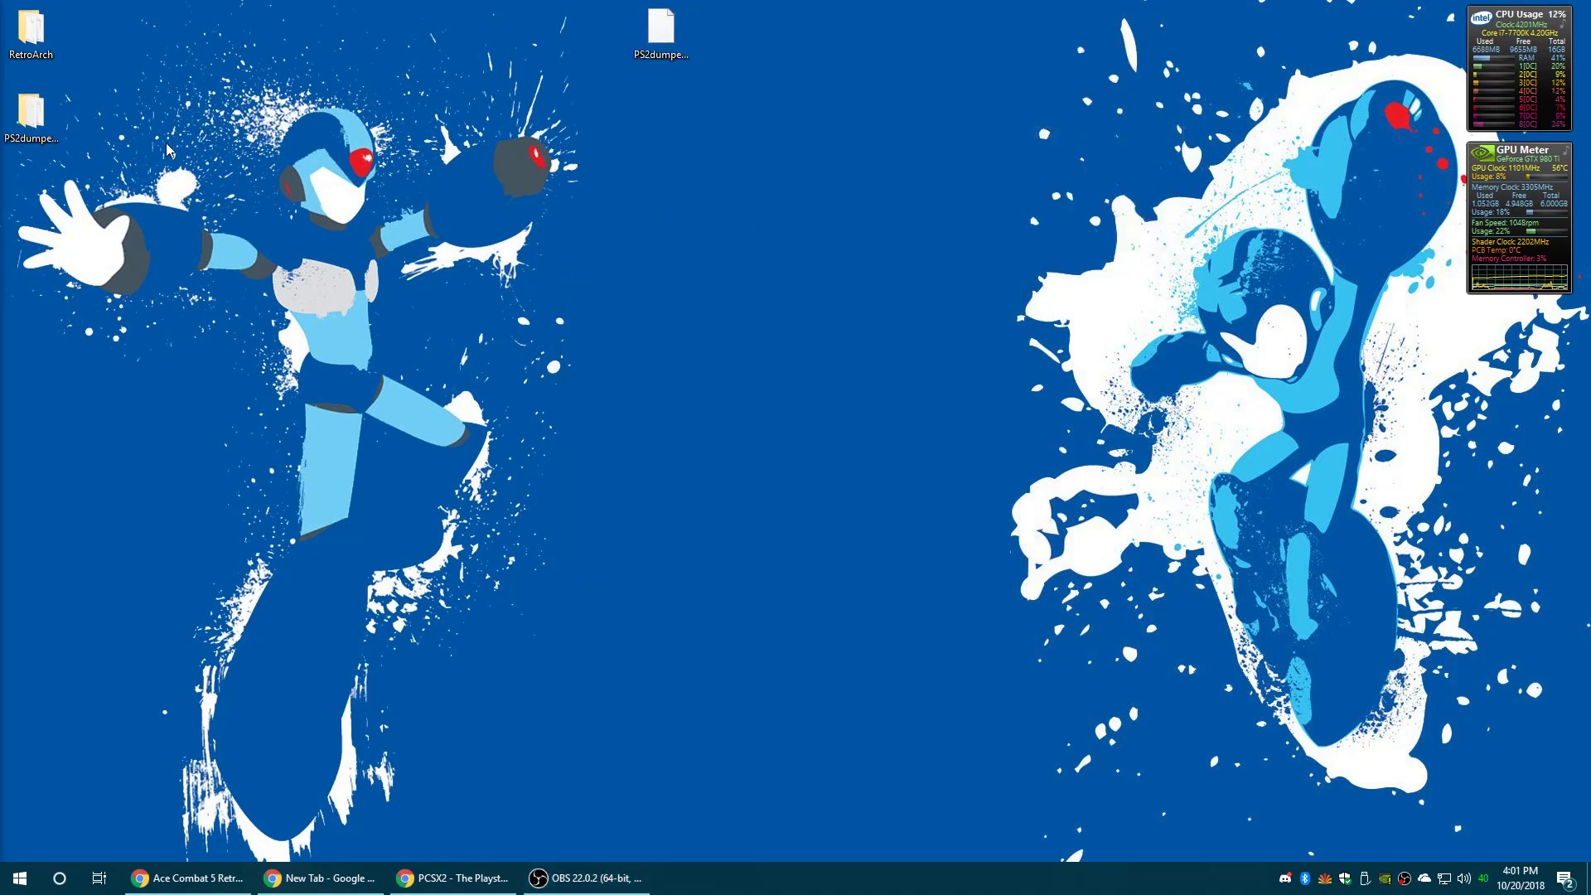
{"action": "double_click", "coordinate": [660, 114]}
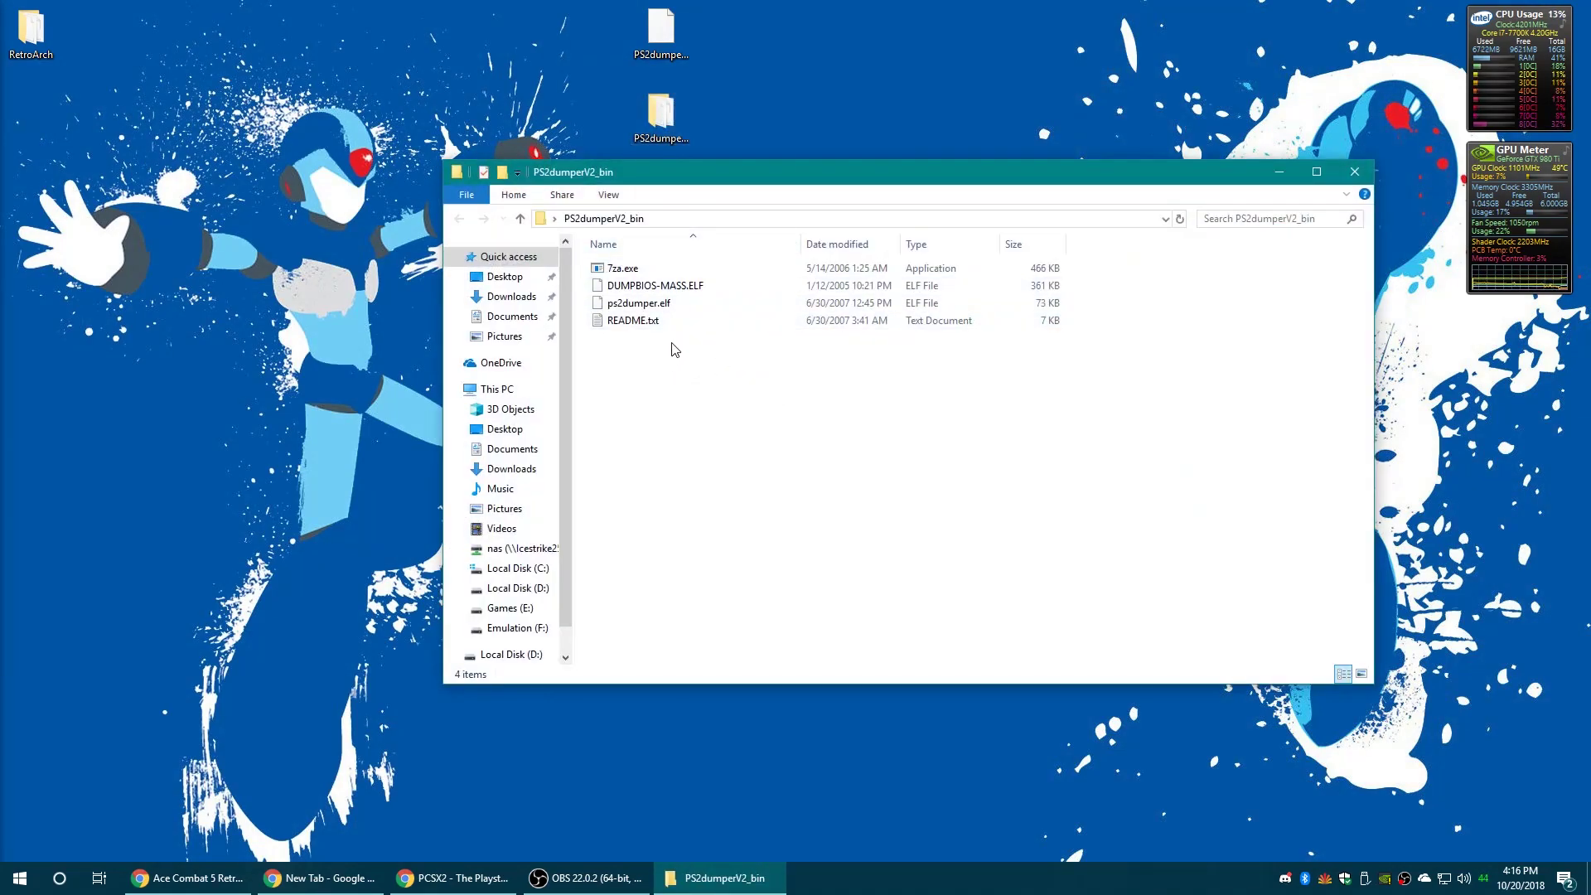
- Copy DUMPBIOS-MASS.ELF from the PS2dumperV2_bin folder to USB Drive (G:) and close the drive window
{"action": "left_click", "coordinate": [706, 288]}
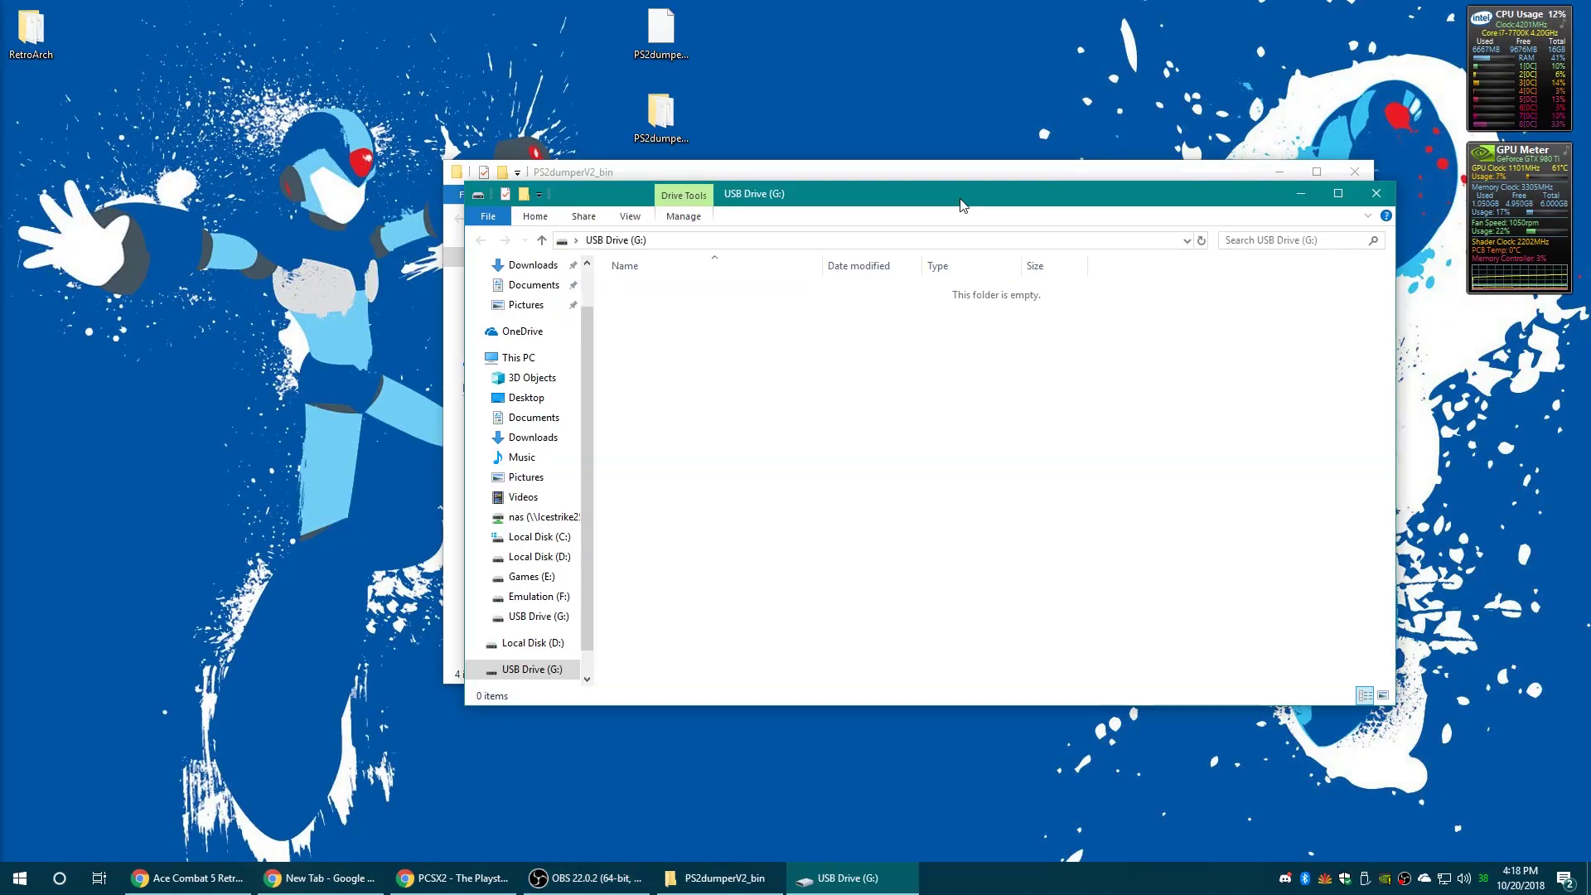
{"action": "left_click_drag", "start_coordinate": [956, 206], "coordinate": [1062, 359]}
{"action": "left_click_drag", "start_coordinate": [880, 179], "coordinate": [674, 70]}
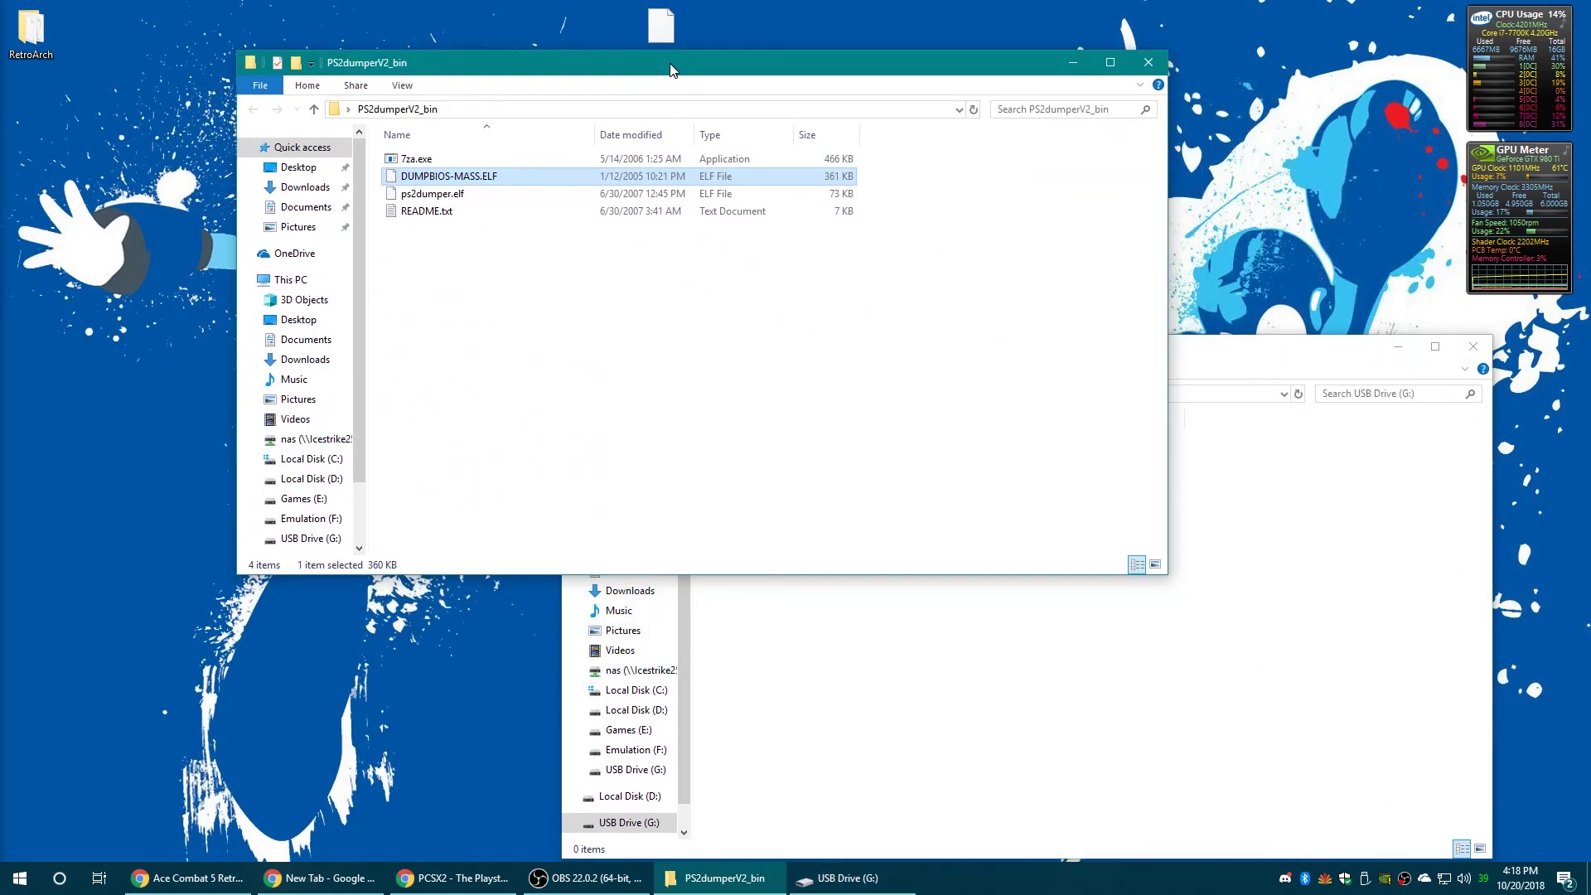
{"action": "left_click_drag", "start_coordinate": [454, 176], "coordinate": [976, 681]}
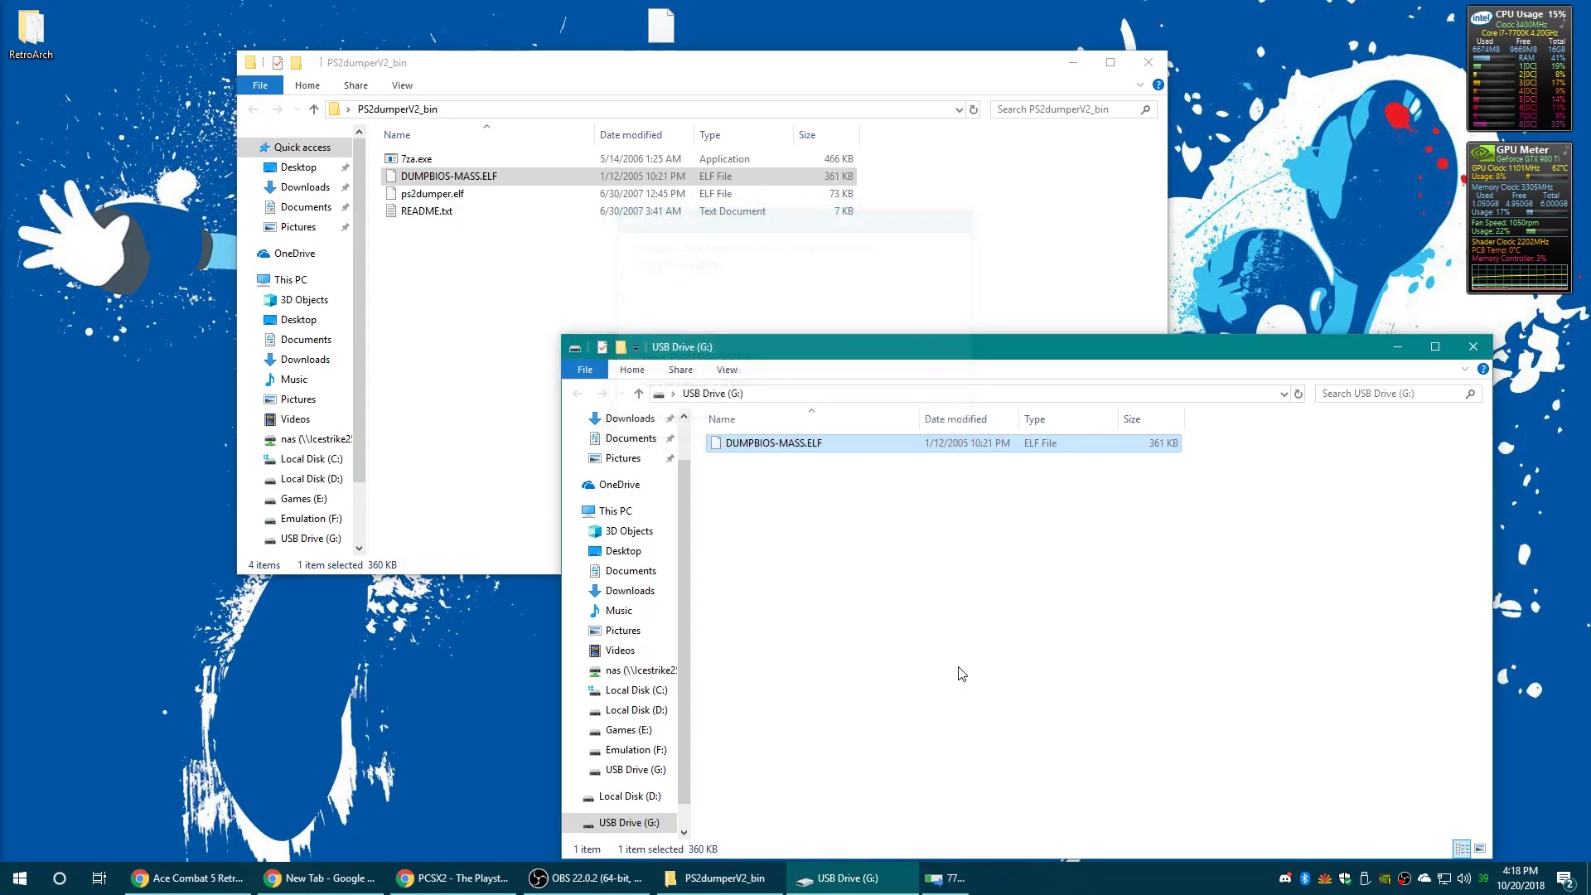
{"action": "left_click", "coordinate": [1473, 346]}
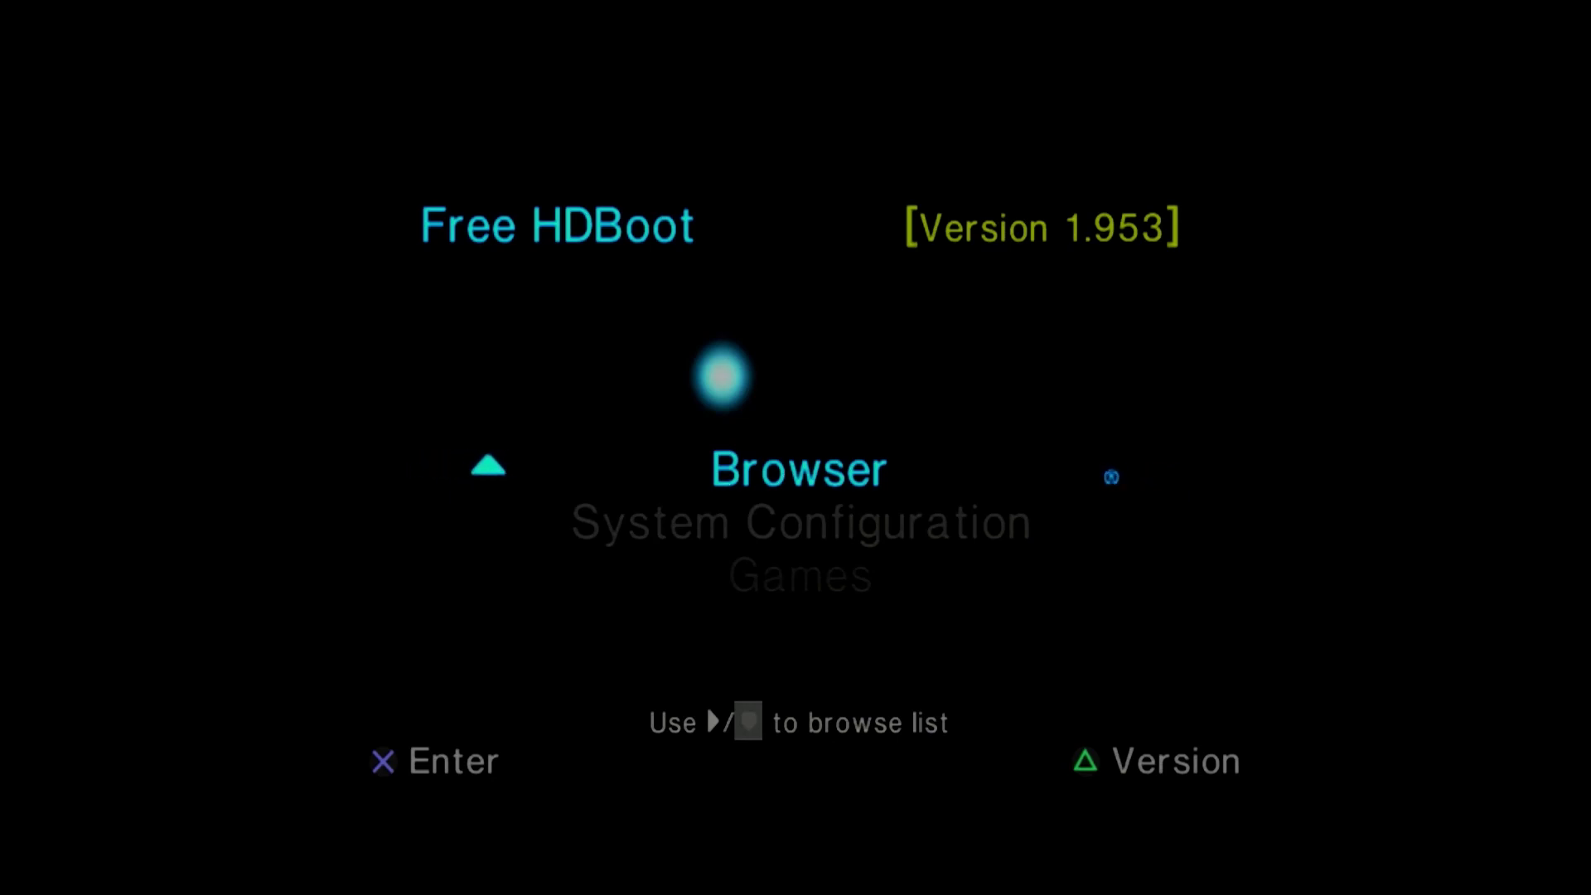
- Launch the File Browser from the Free HDBoot menu on the console and open LaunchELF's FileBrowser
{"action": "key", "text": "Down"}
{"action": "key", "text": "Down"}
{"action": "key", "text": "Down"}
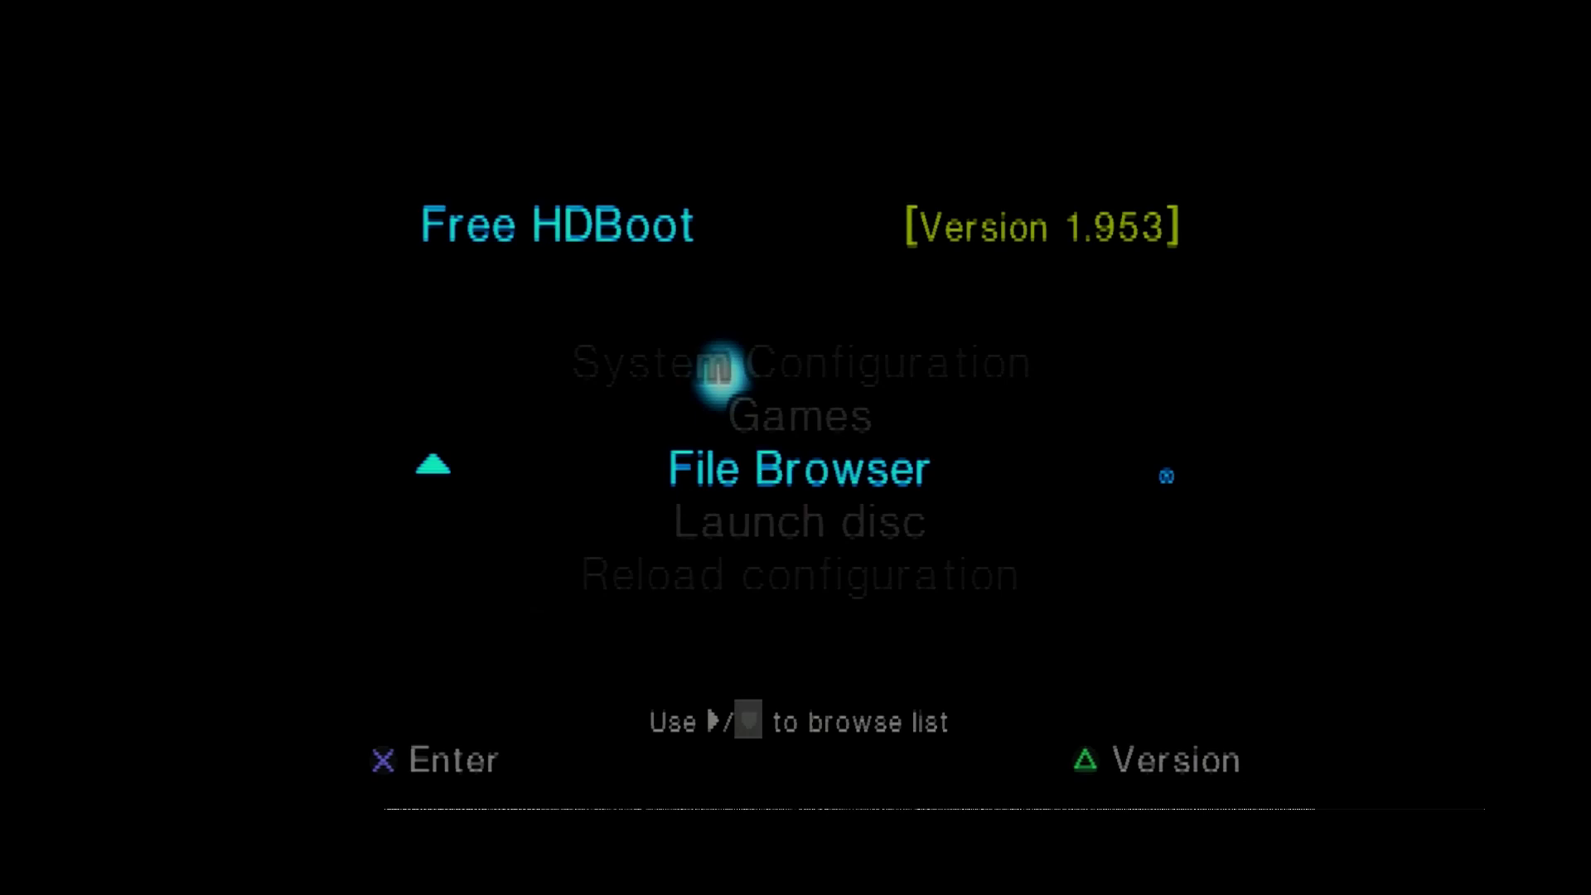
{"action": "key", "text": "Return"}
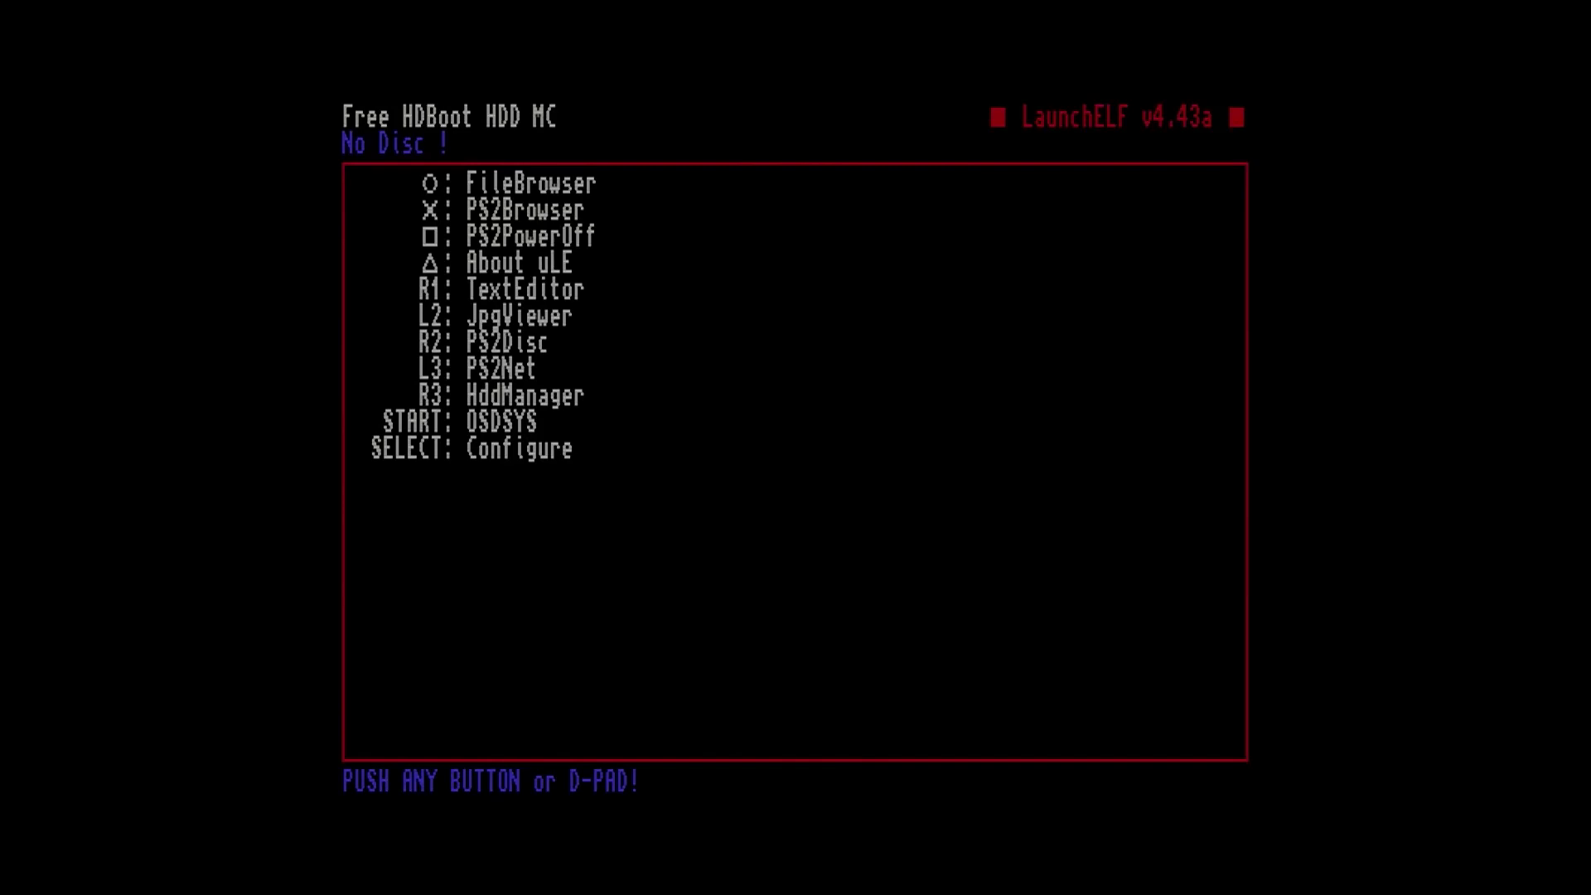
{"action": "key", "text": "Return"}
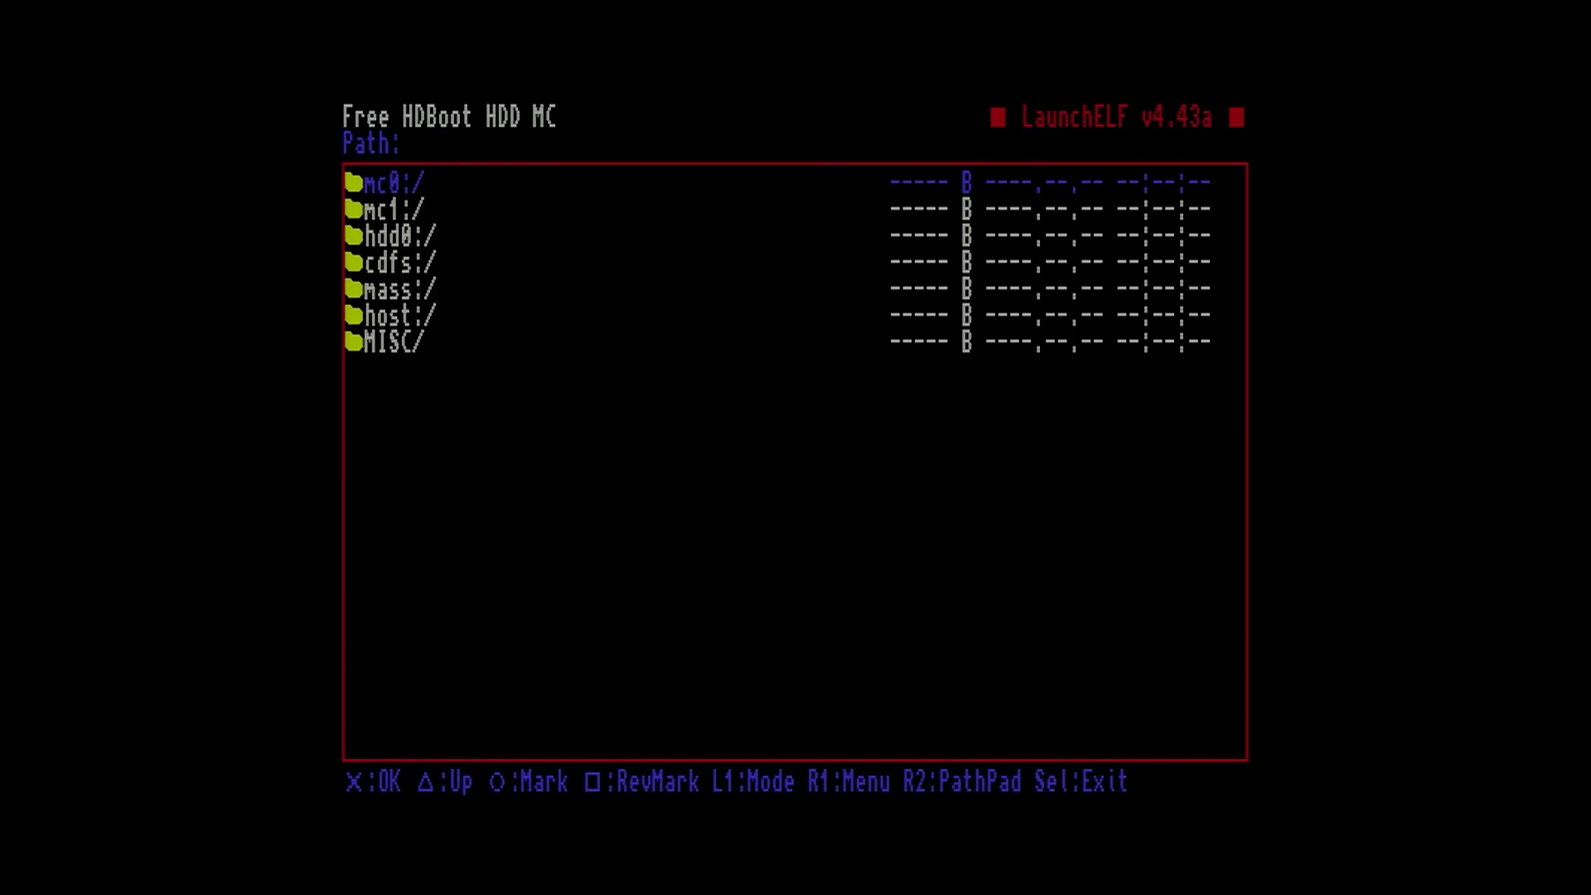
- Run DUMPBIOS-MASS.ELF from the mass:/ device to dump the console's BIOS to the USB drive
{"action": "key", "text": "Down"}
{"action": "key", "text": "Down"}
{"action": "key", "text": "Down"}
{"action": "key", "text": "Down"}
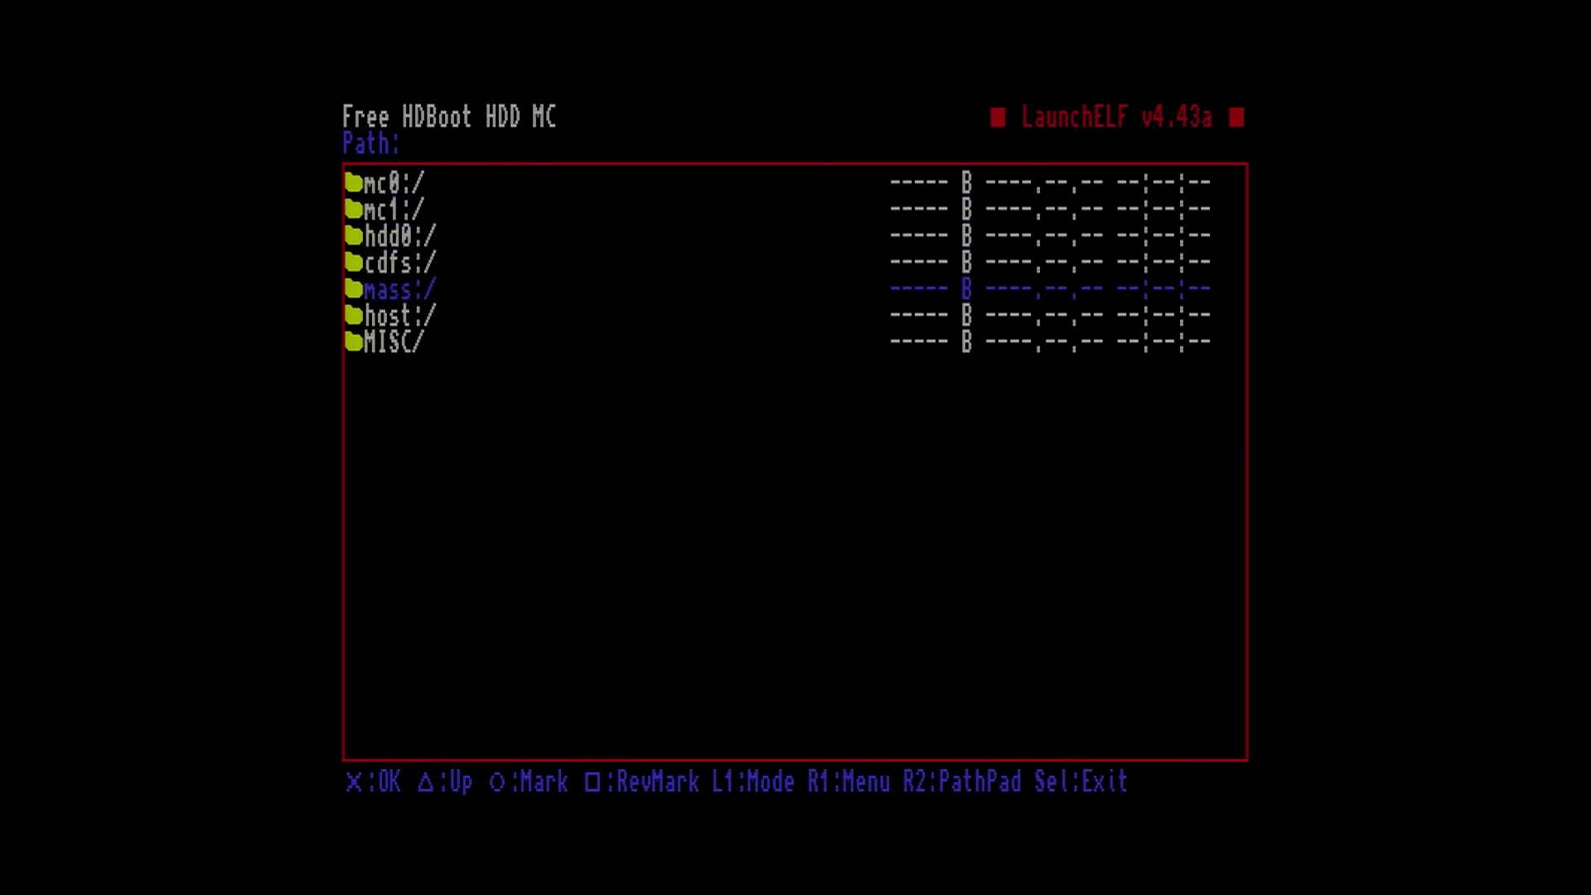
{"action": "key", "text": "Return"}
{"action": "key", "text": "Down"}
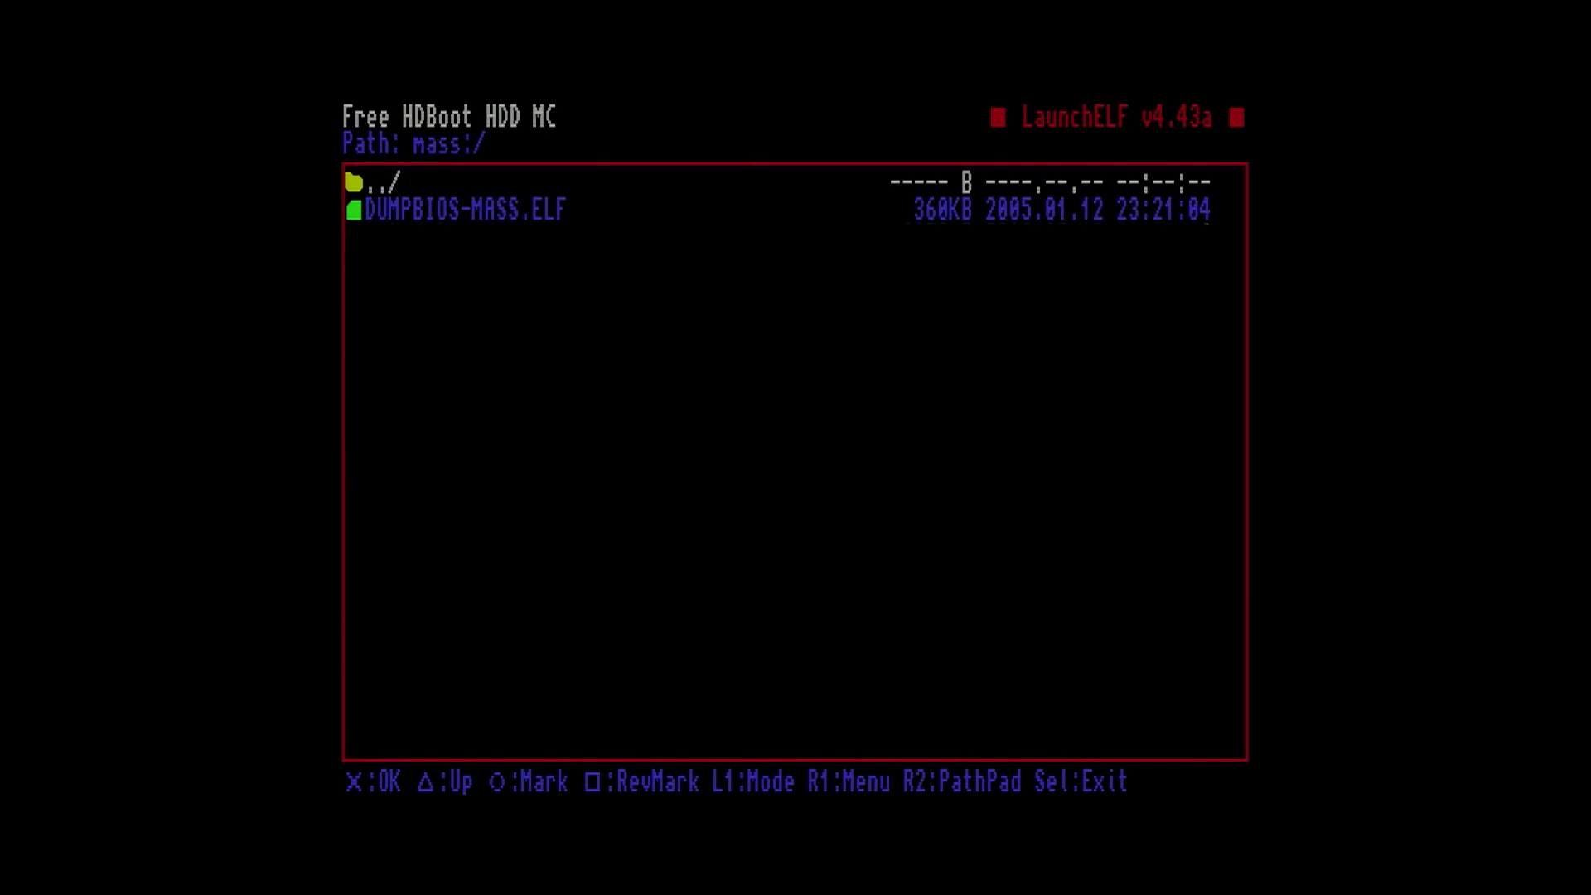
{"action": "key", "text": "Return"}
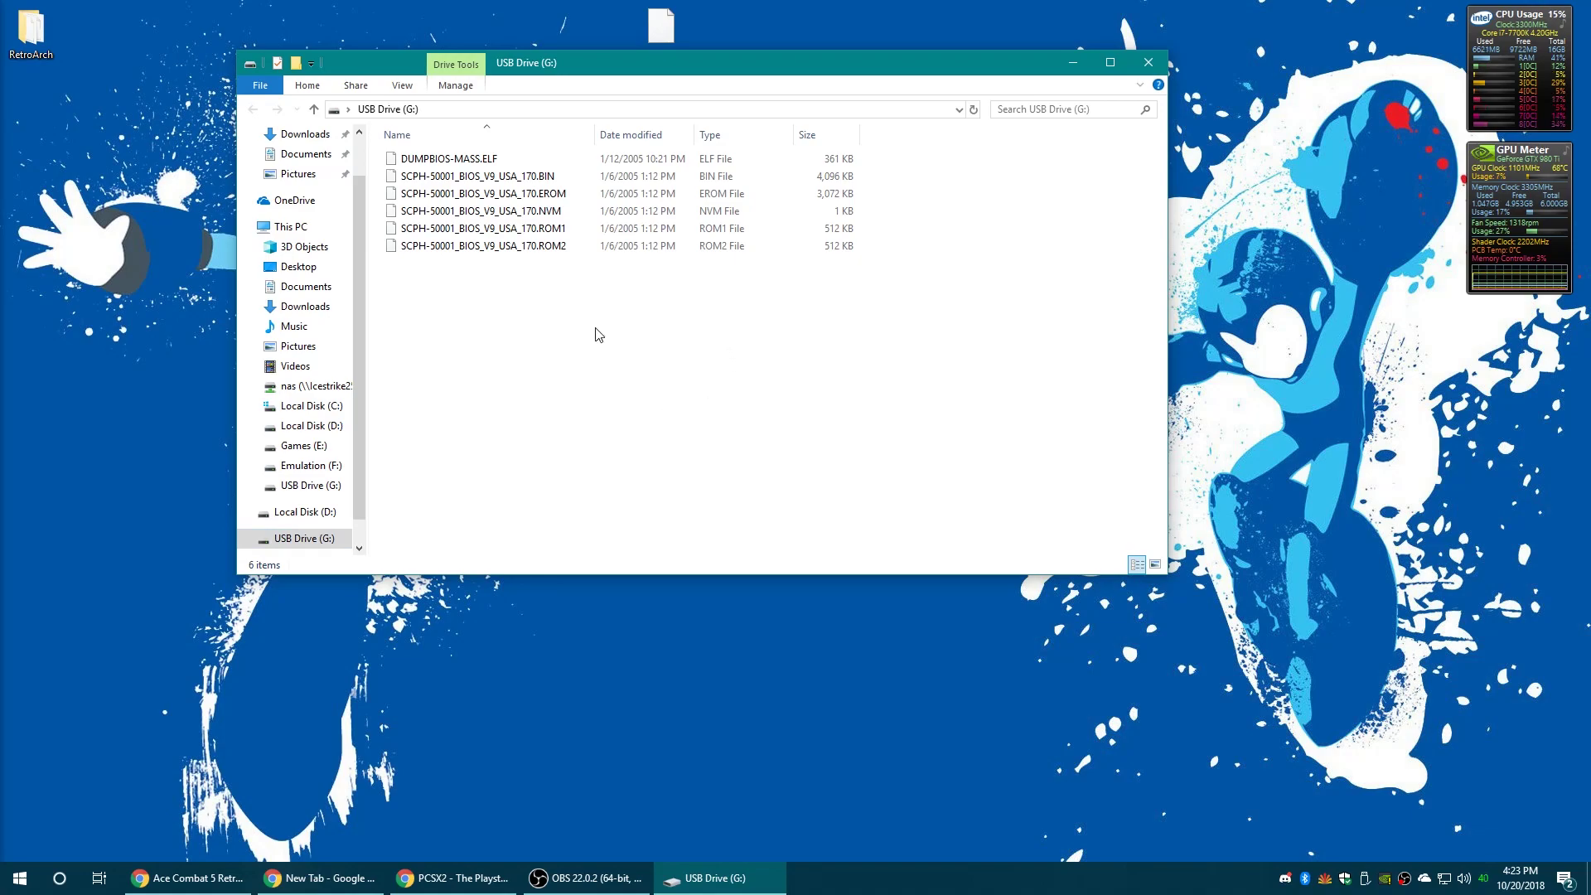
- Select the five dumped SCPH-50001_BIOS_V9_USA_170 files on USB Drive (G:) on the PC
{"action": "left_click_drag", "start_coordinate": [551, 325], "coordinate": [496, 181]}
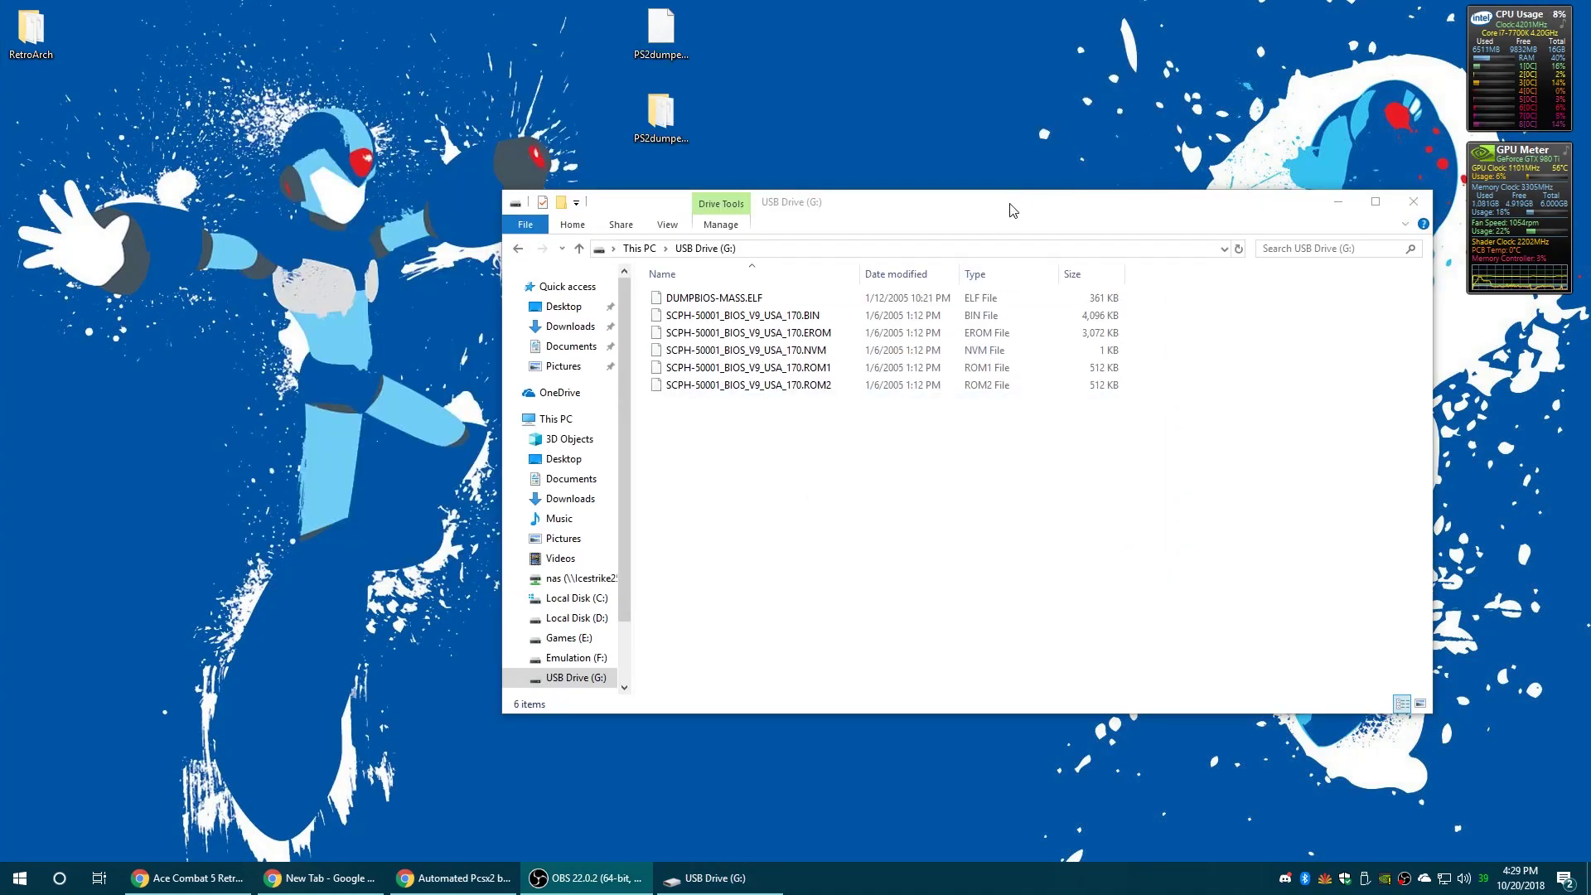
{"action": "left_click_drag", "start_coordinate": [1009, 209], "coordinate": [1164, 351]}
{"action": "left_click_drag", "start_coordinate": [909, 547], "coordinate": [963, 451]}
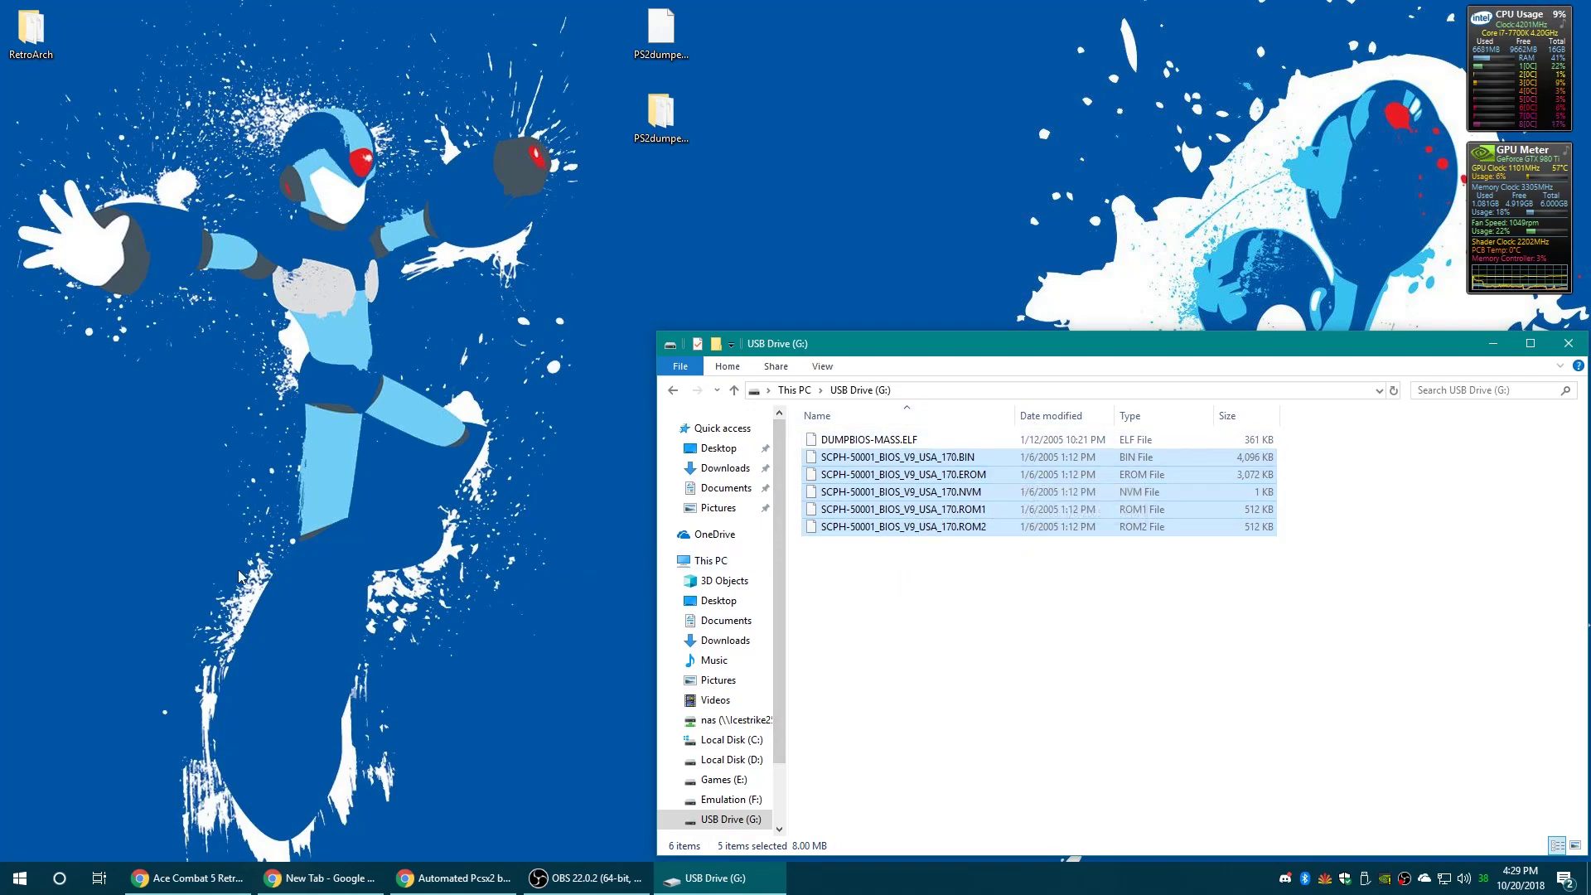
- Start pcsx2.exe from the pcsx2-v1.5.0-dev-2638 folder and advance the first-time configuration to the BIOS selection, keeping the default language and plugins
{"action": "left_click_drag", "start_coordinate": [632, 543], "coordinate": [770, 116]}
{"action": "double_click", "coordinate": [733, 120]}
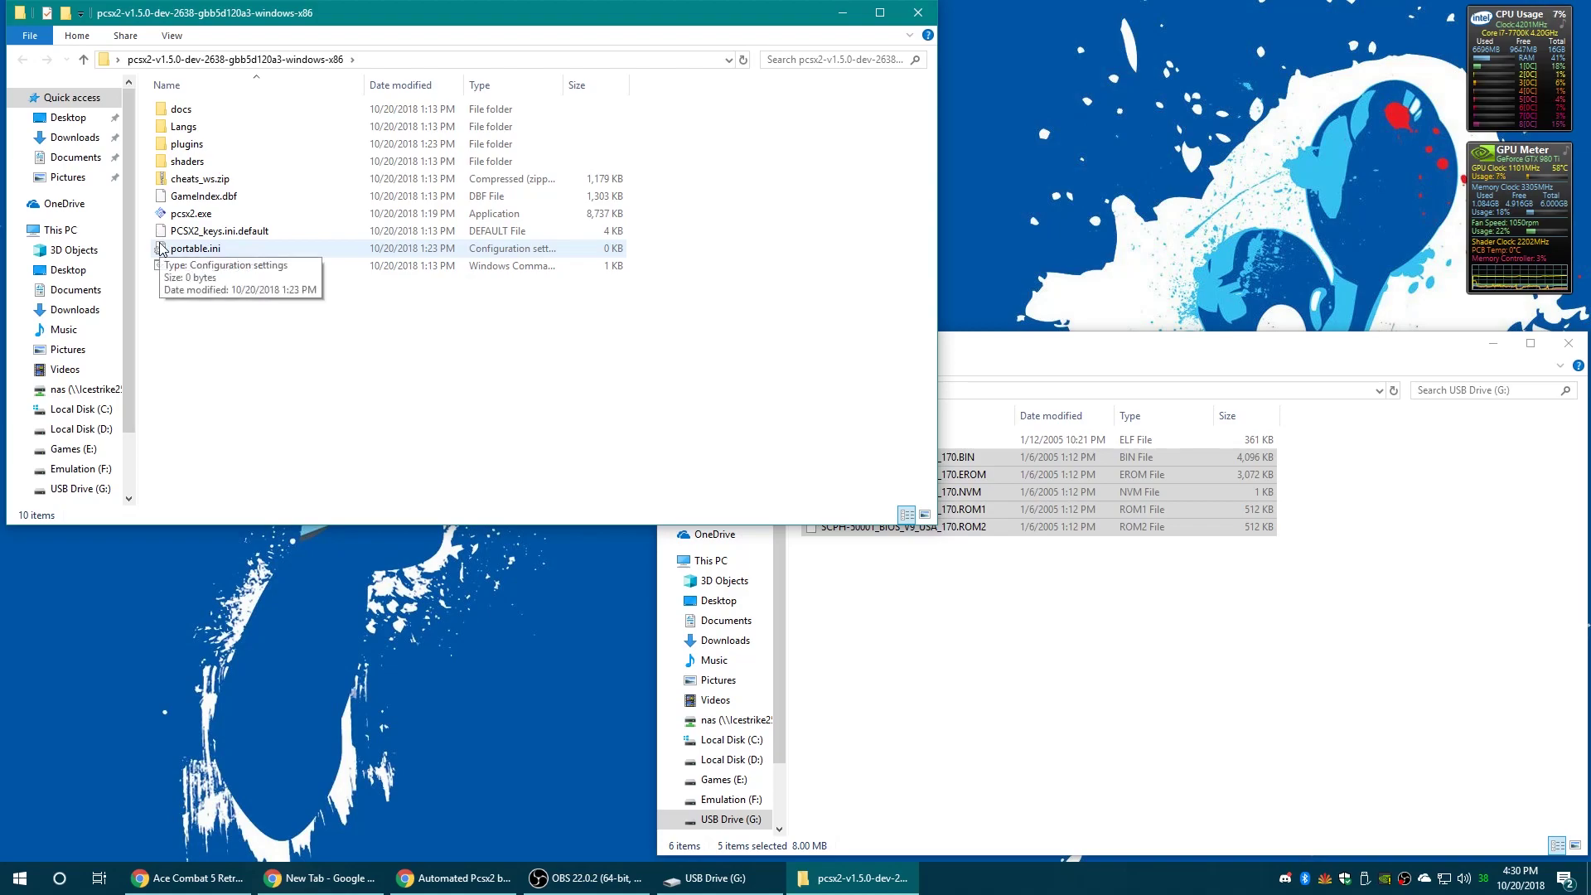
{"action": "double_click", "coordinate": [189, 214]}
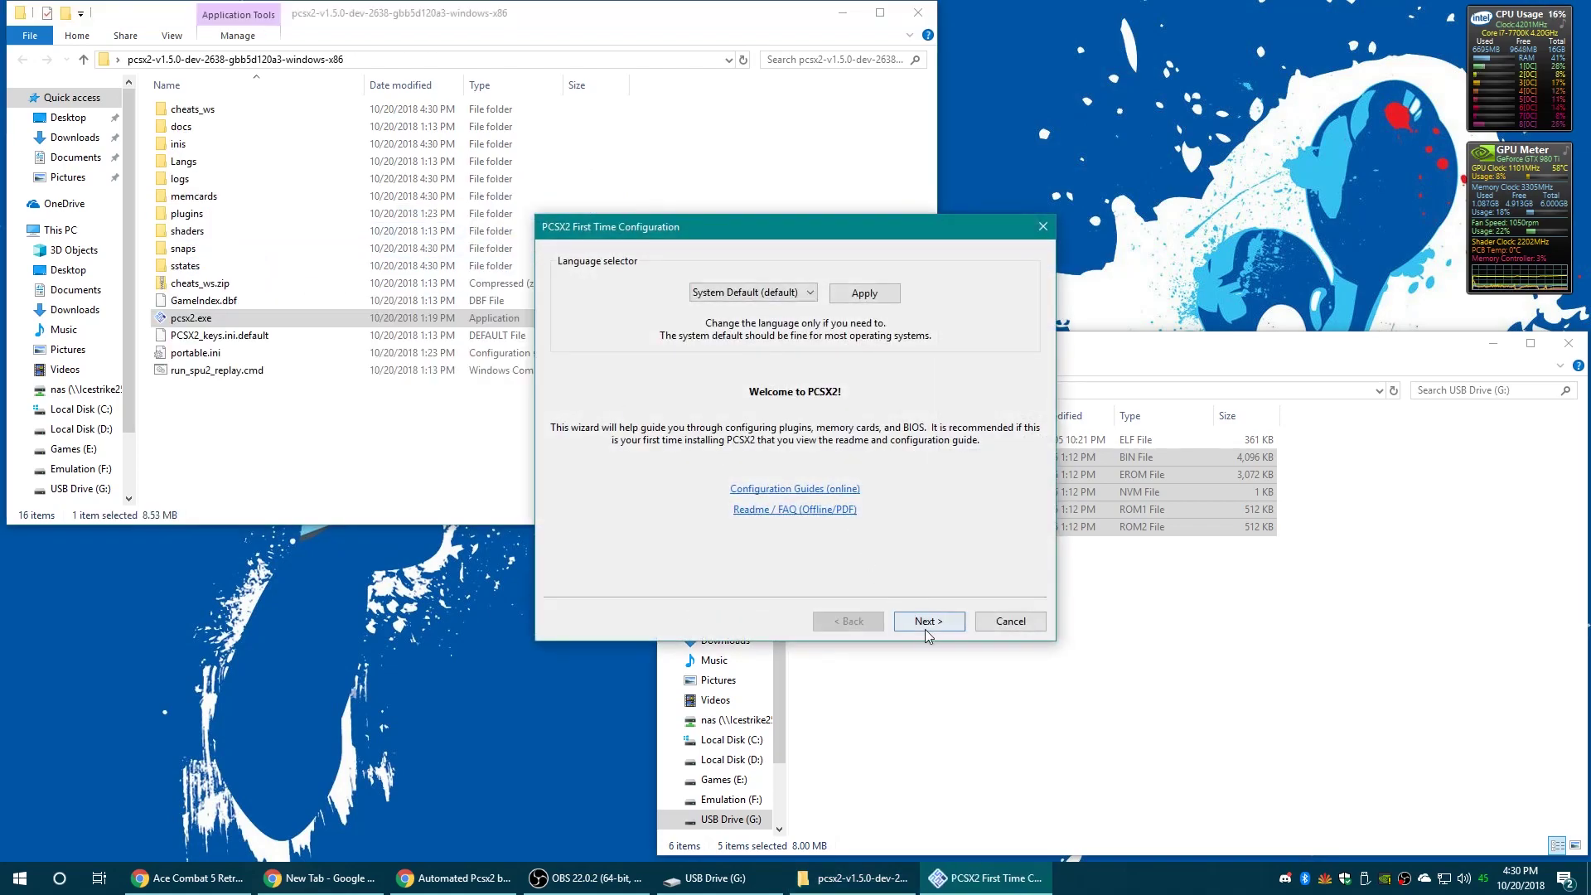
{"action": "left_click", "coordinate": [924, 629]}
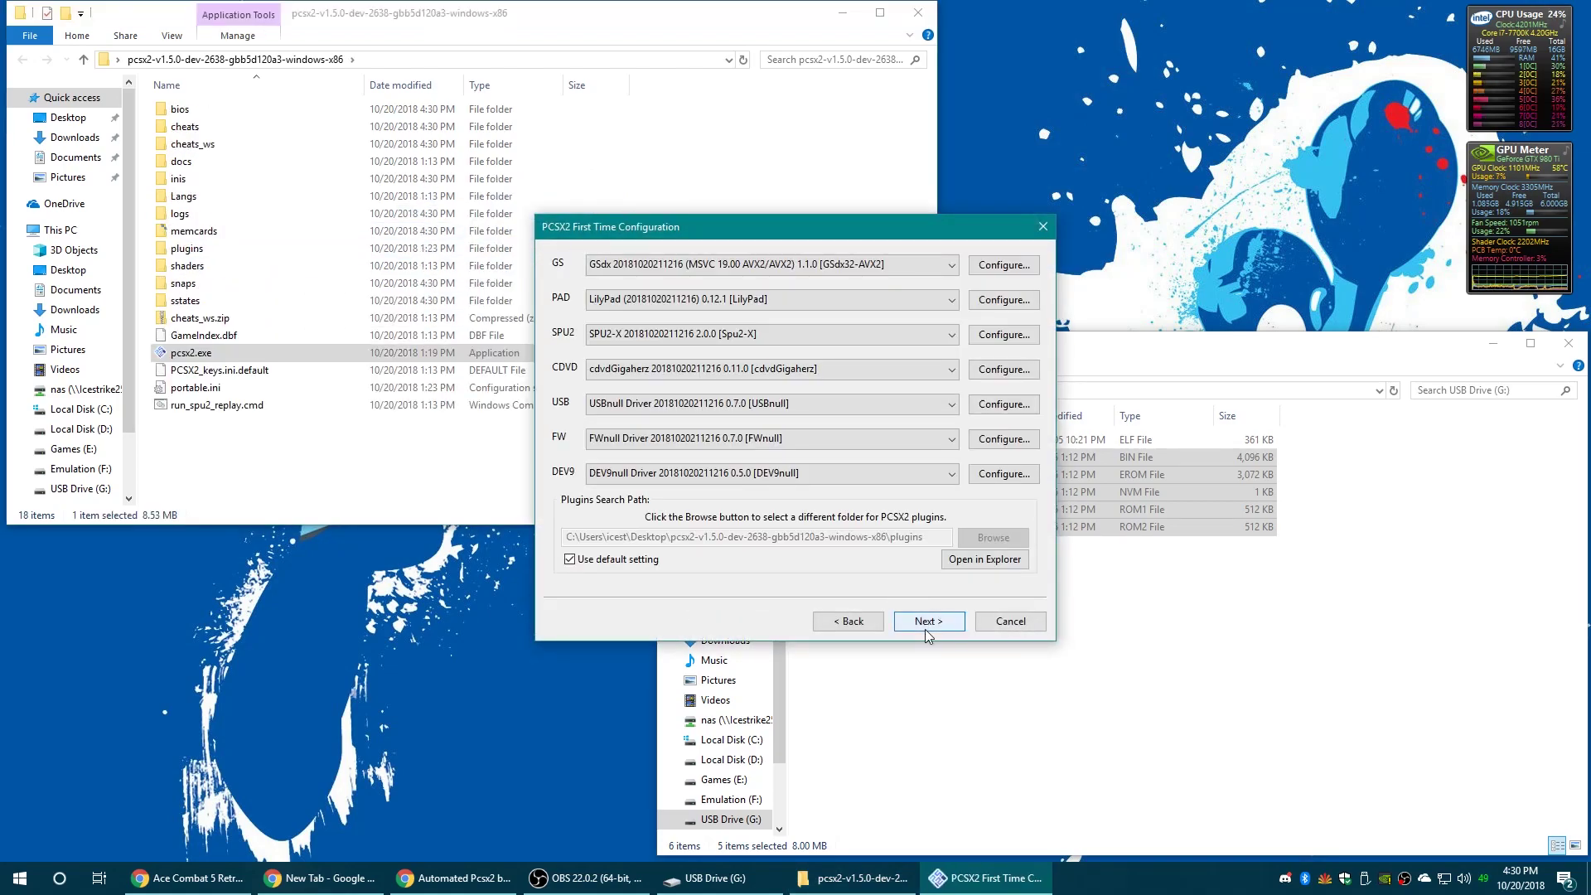
{"action": "left_click", "coordinate": [925, 628]}
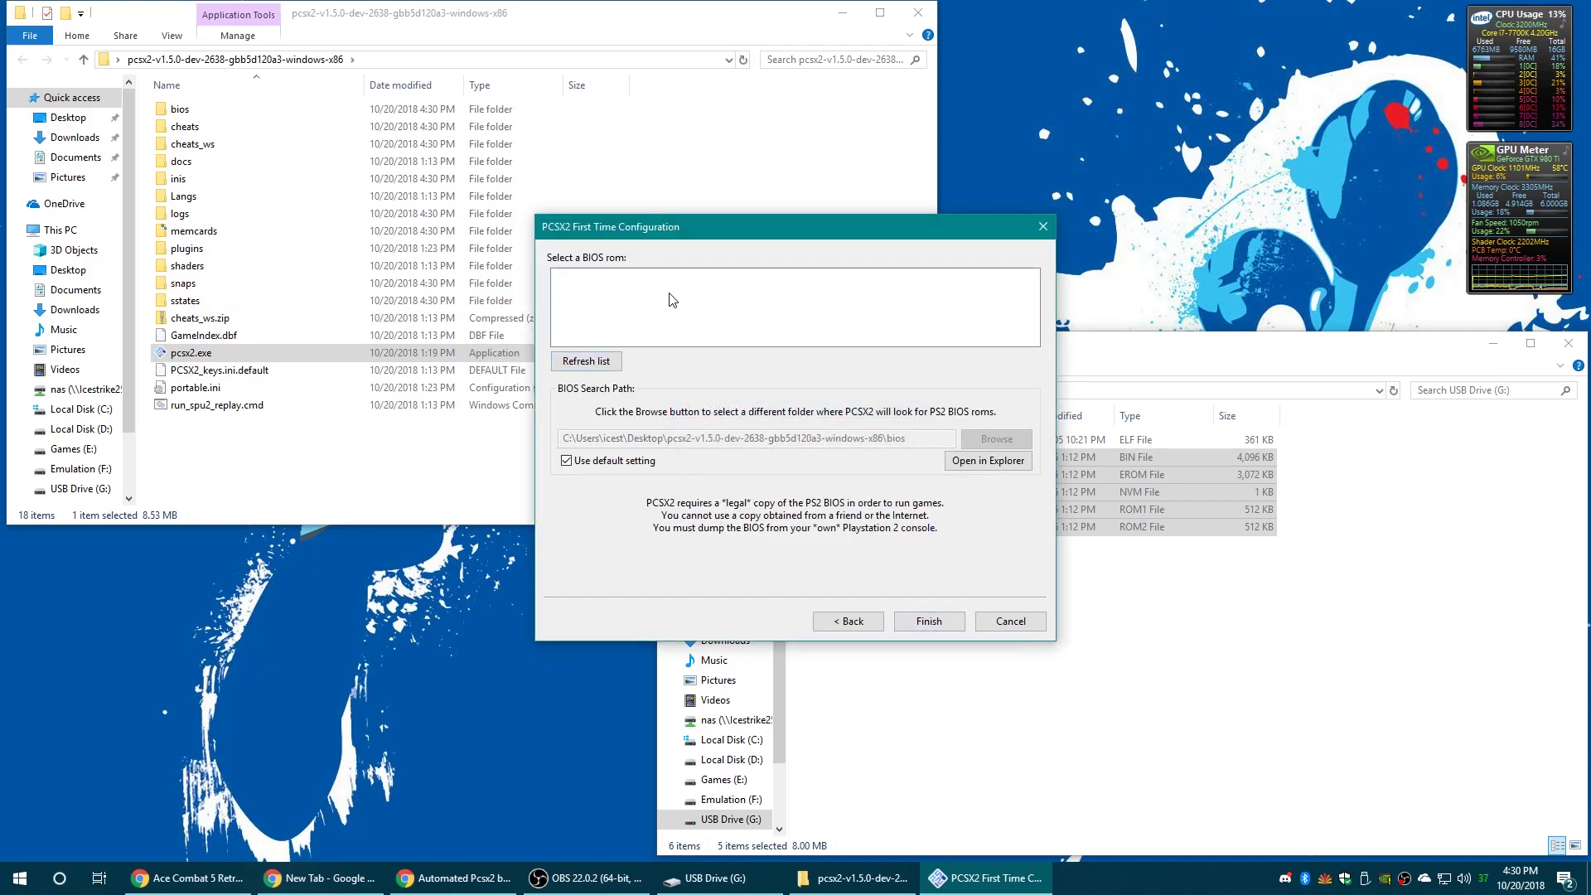
- Copy the five SCPH-50001_BIOS_V9_USA_170 files from the USB drive into the PCSX2 bios folder and close the USB drive window
{"action": "double_click", "coordinate": [209, 114]}
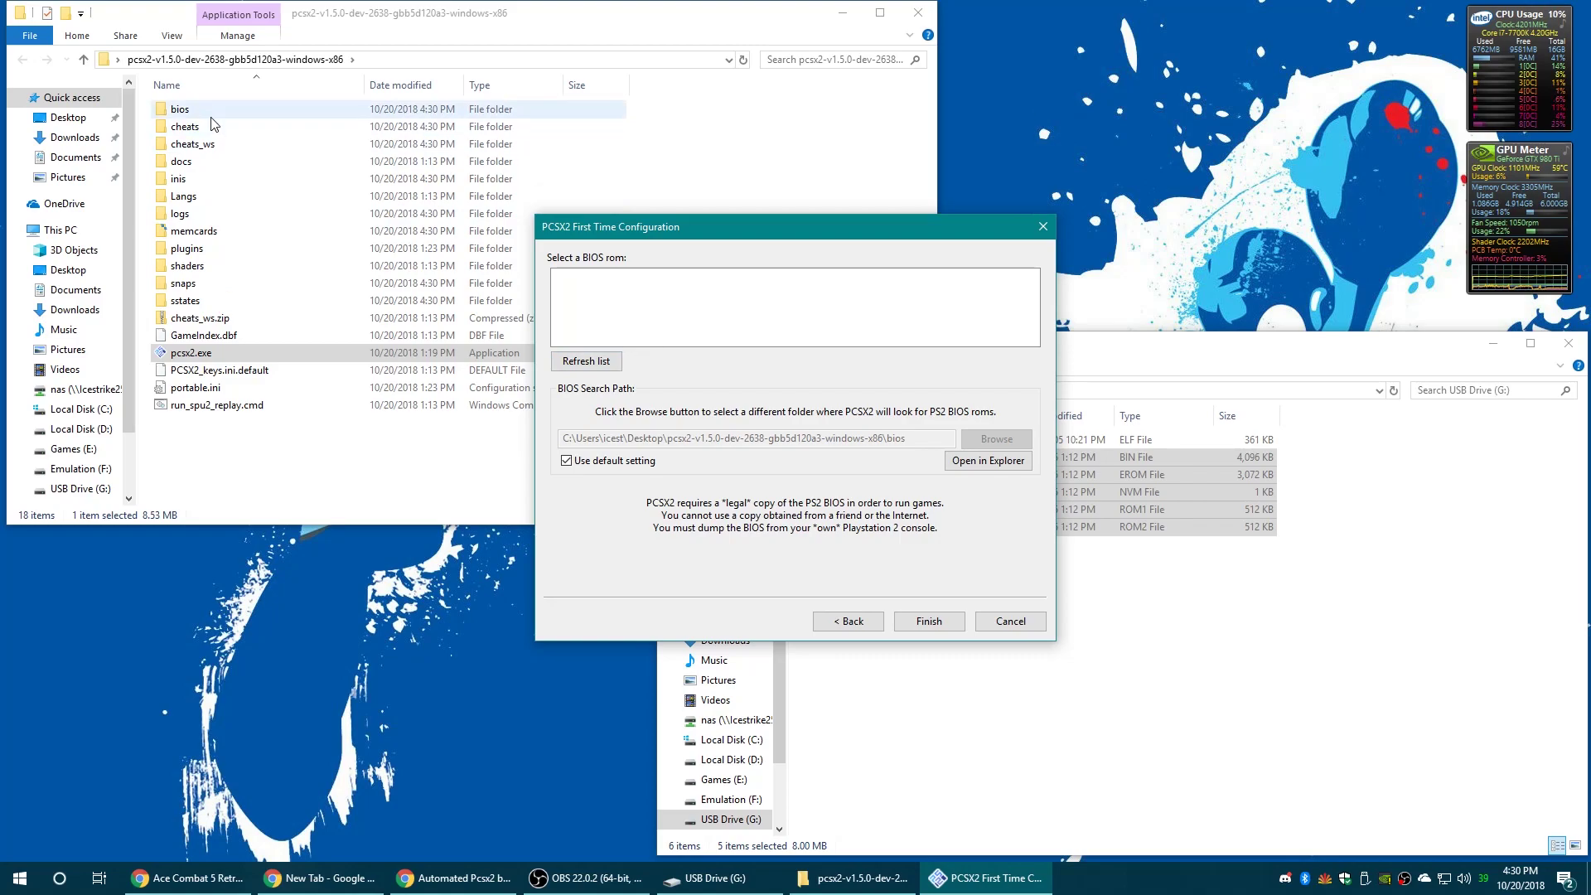
{"action": "left_click", "coordinate": [1057, 632]}
{"action": "left_click_drag", "start_coordinate": [1111, 660], "coordinate": [315, 390]}
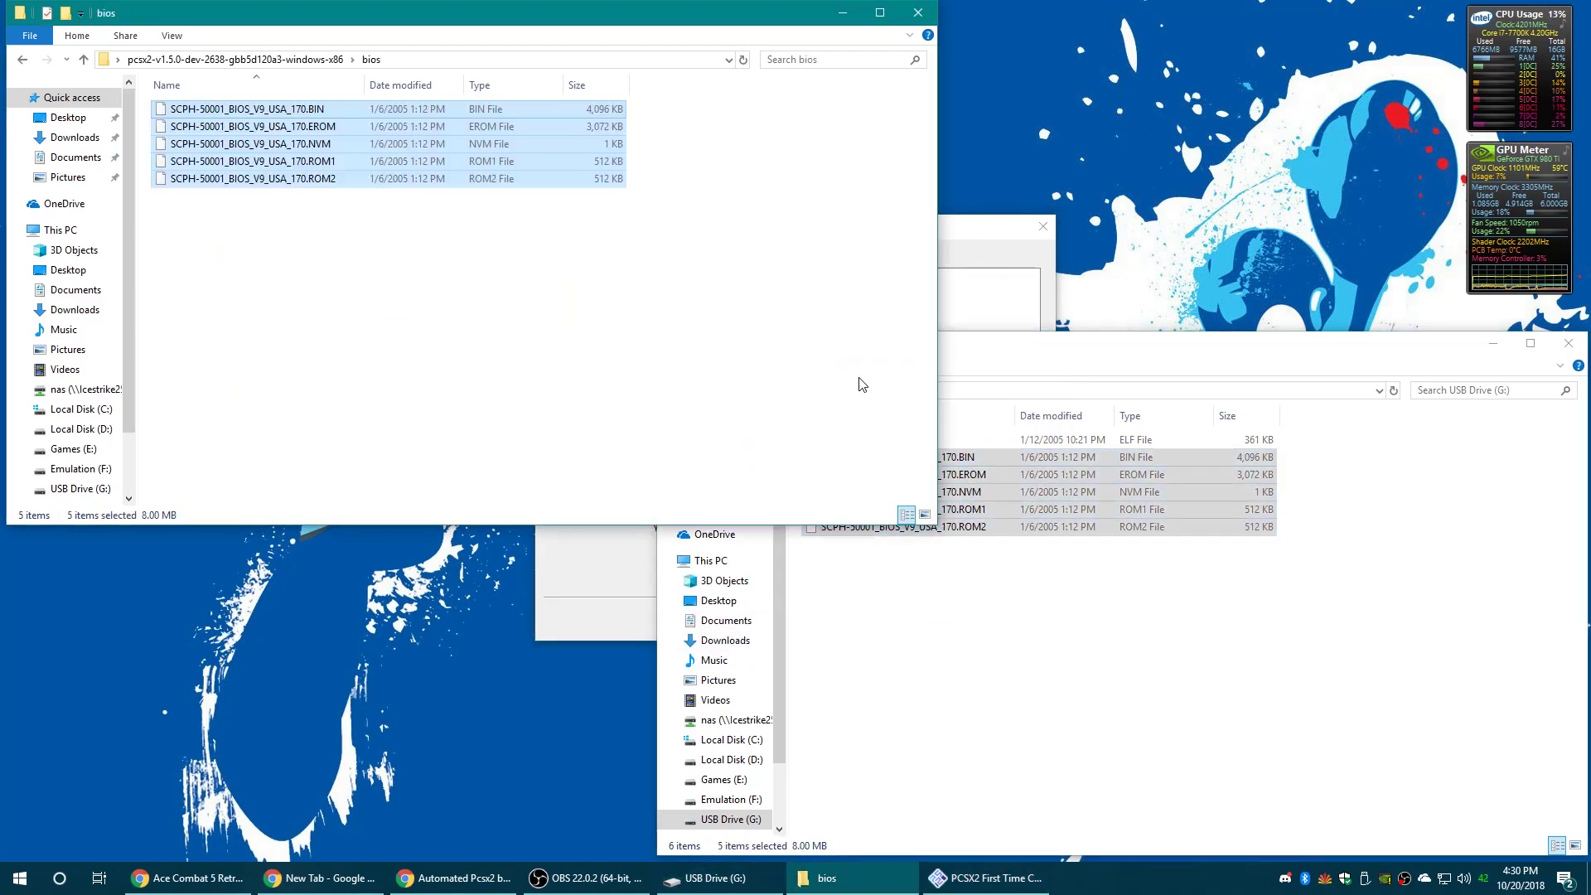
{"action": "left_click", "coordinate": [1449, 356]}
{"action": "left_click", "coordinate": [1568, 343]}
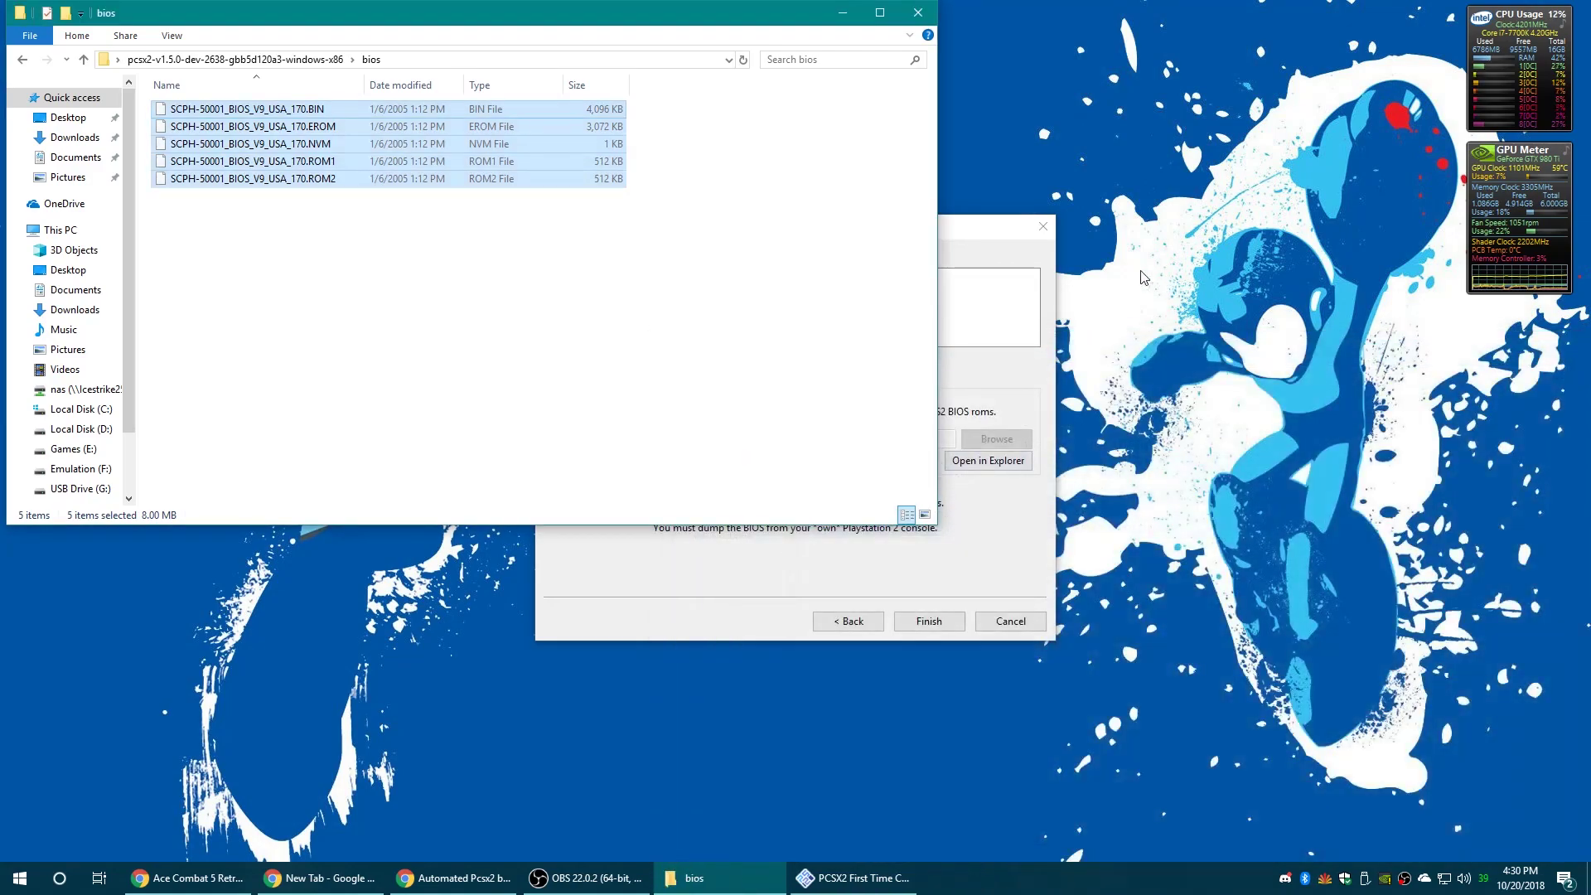
- Refresh the BIOS list, select the USA v01.70 (25/03/2003) Console BIOS and finish the first-time configuration
{"action": "left_click", "coordinate": [991, 257]}
{"action": "left_click", "coordinate": [586, 361]}
{"action": "left_click", "coordinate": [625, 282]}
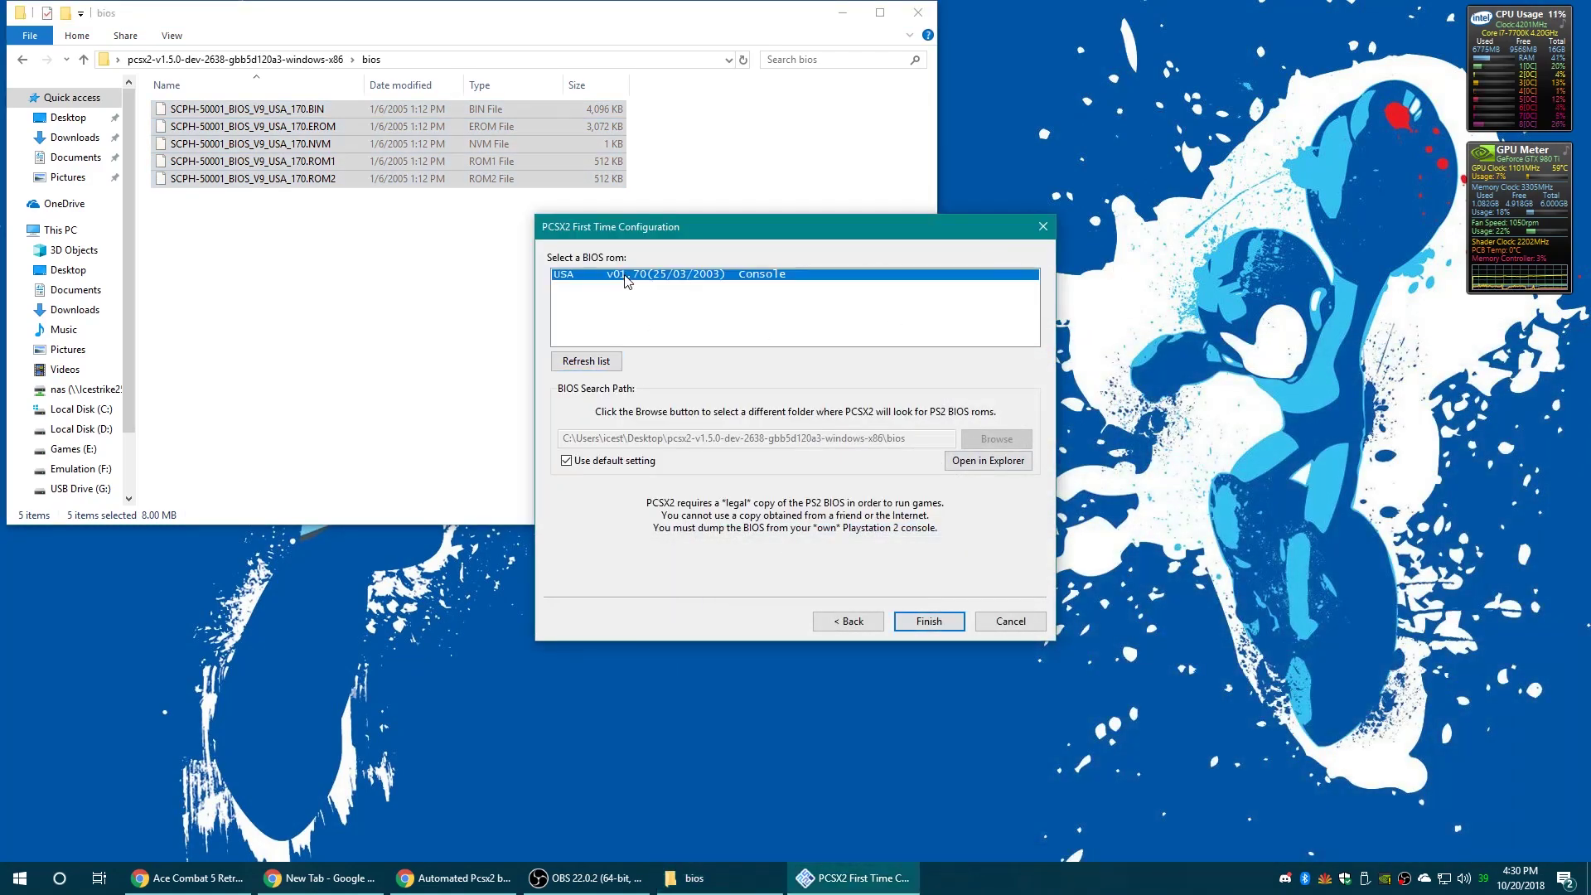
{"action": "left_click", "coordinate": [929, 621]}
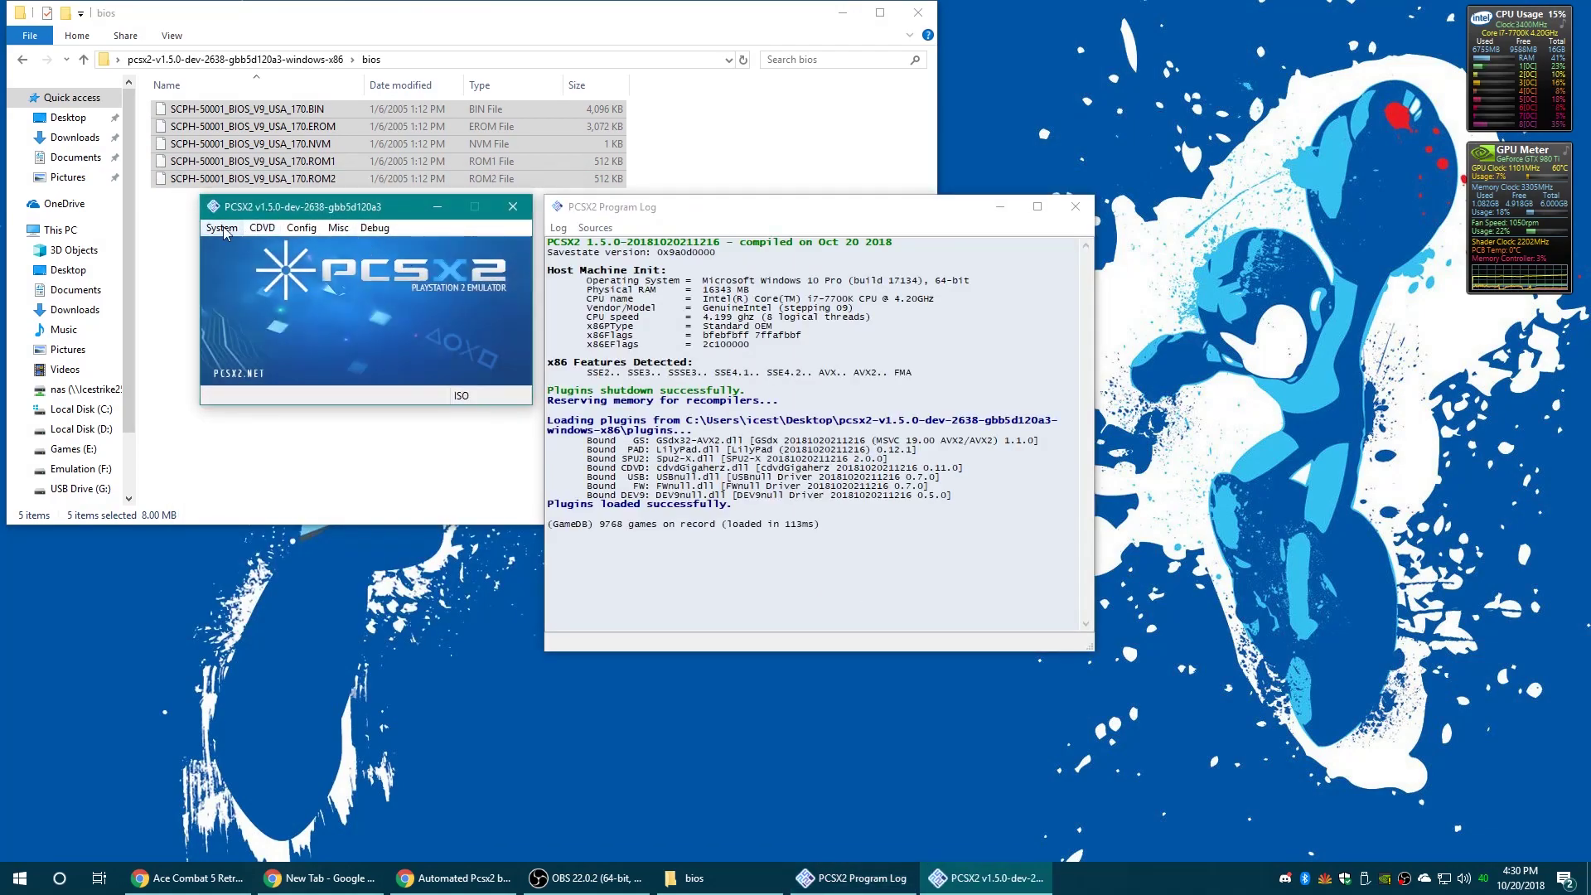
- Set the emulator's CDVD source to No disc and boot the BIOS
{"action": "left_click", "coordinate": [221, 228]}
{"action": "mouse_move", "coordinate": [266, 228]}
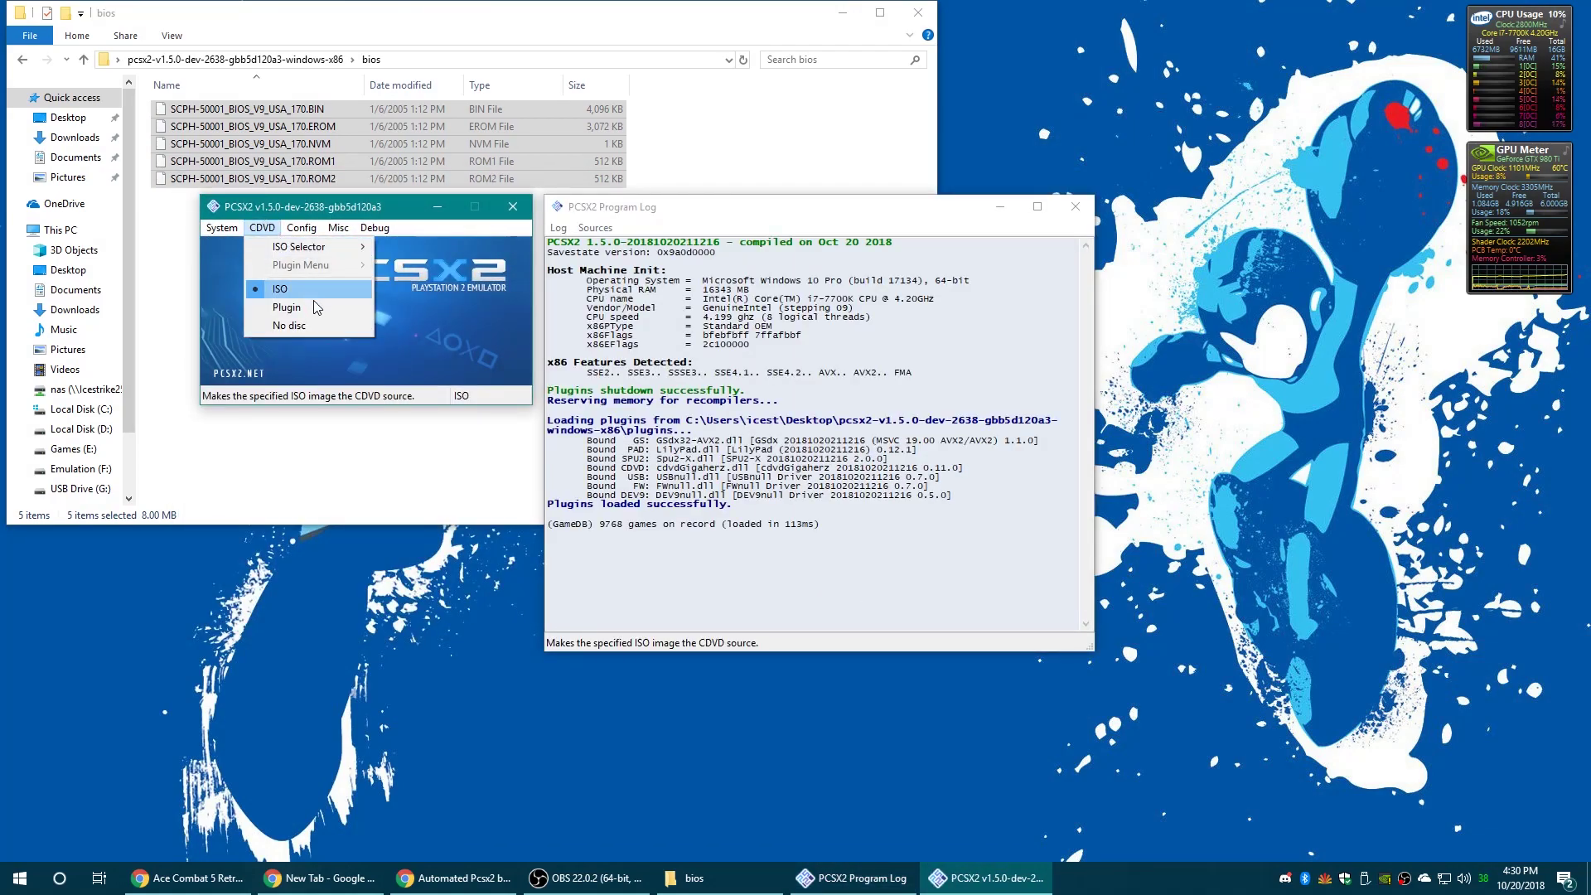
{"action": "left_click", "coordinate": [311, 328]}
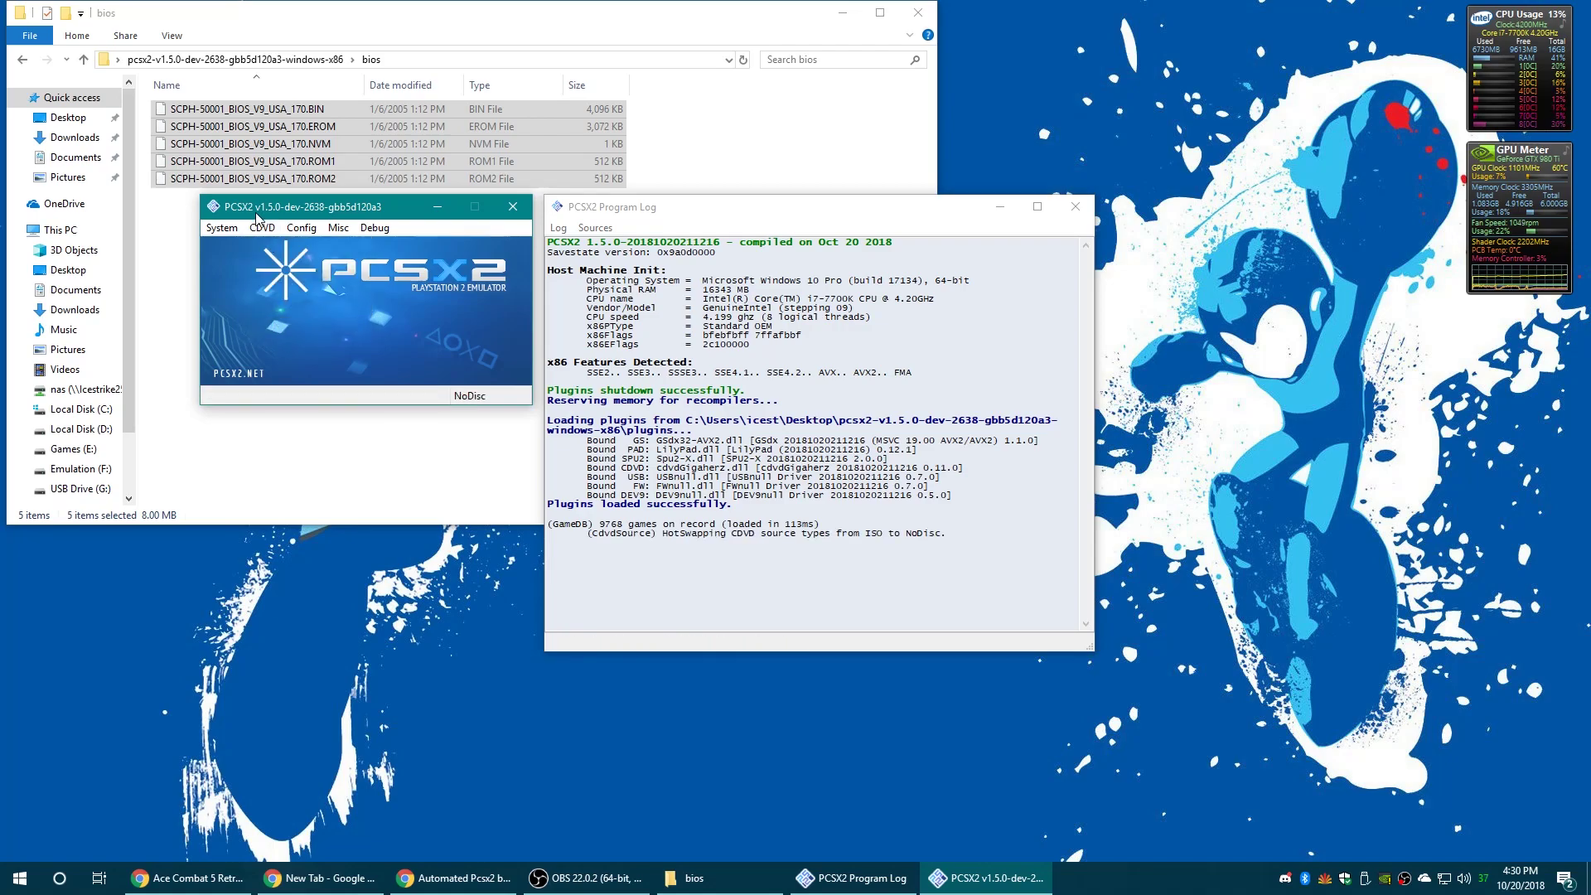
{"action": "left_click", "coordinate": [228, 228]}
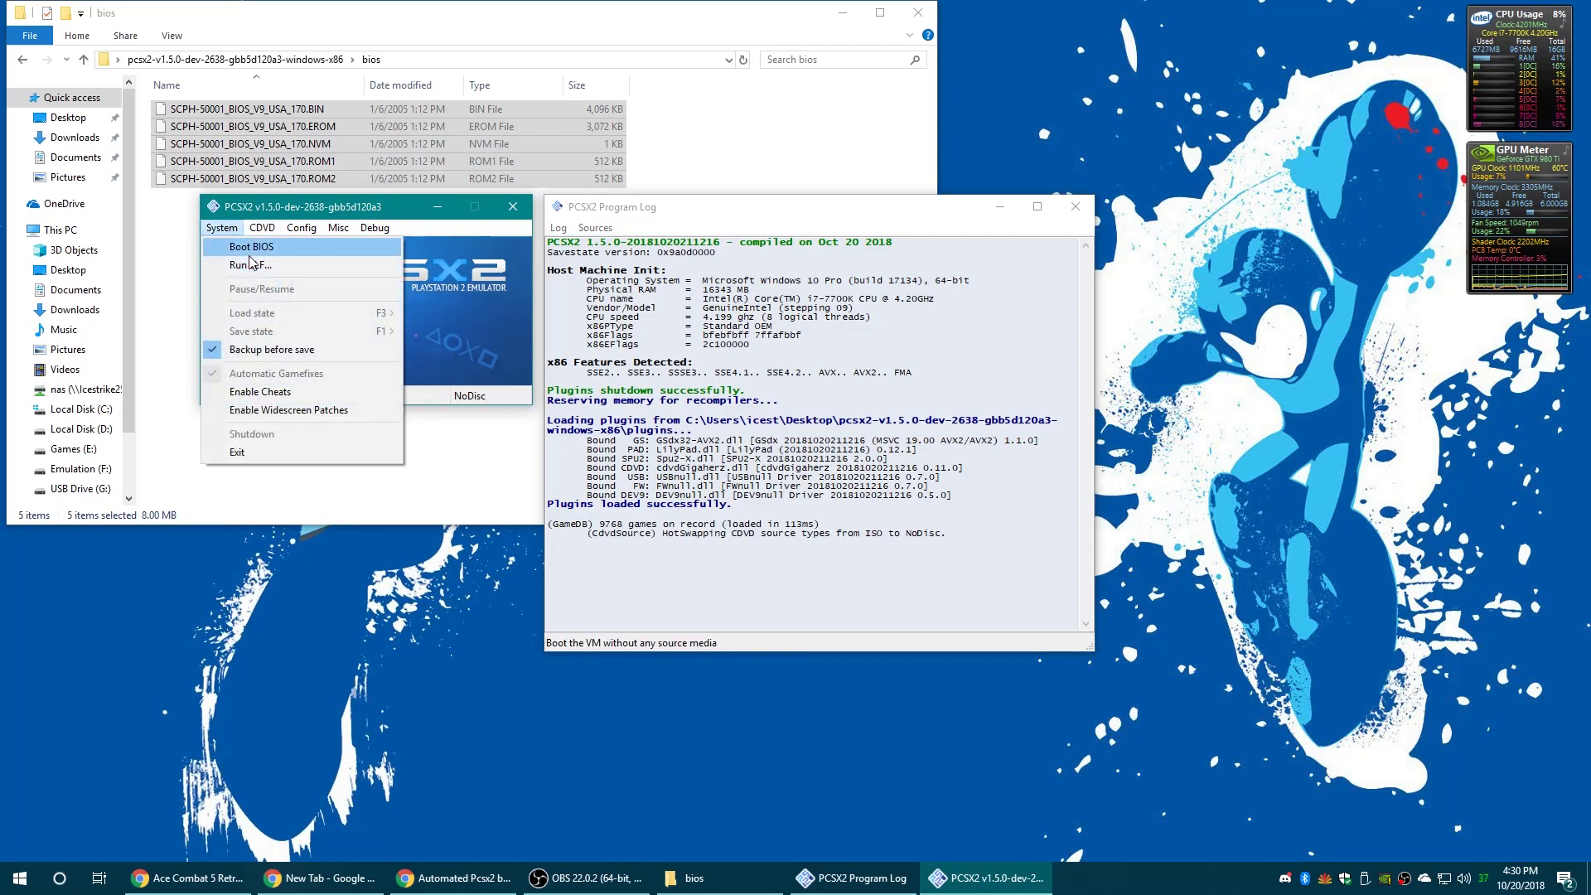
{"action": "left_click", "coordinate": [247, 247]}
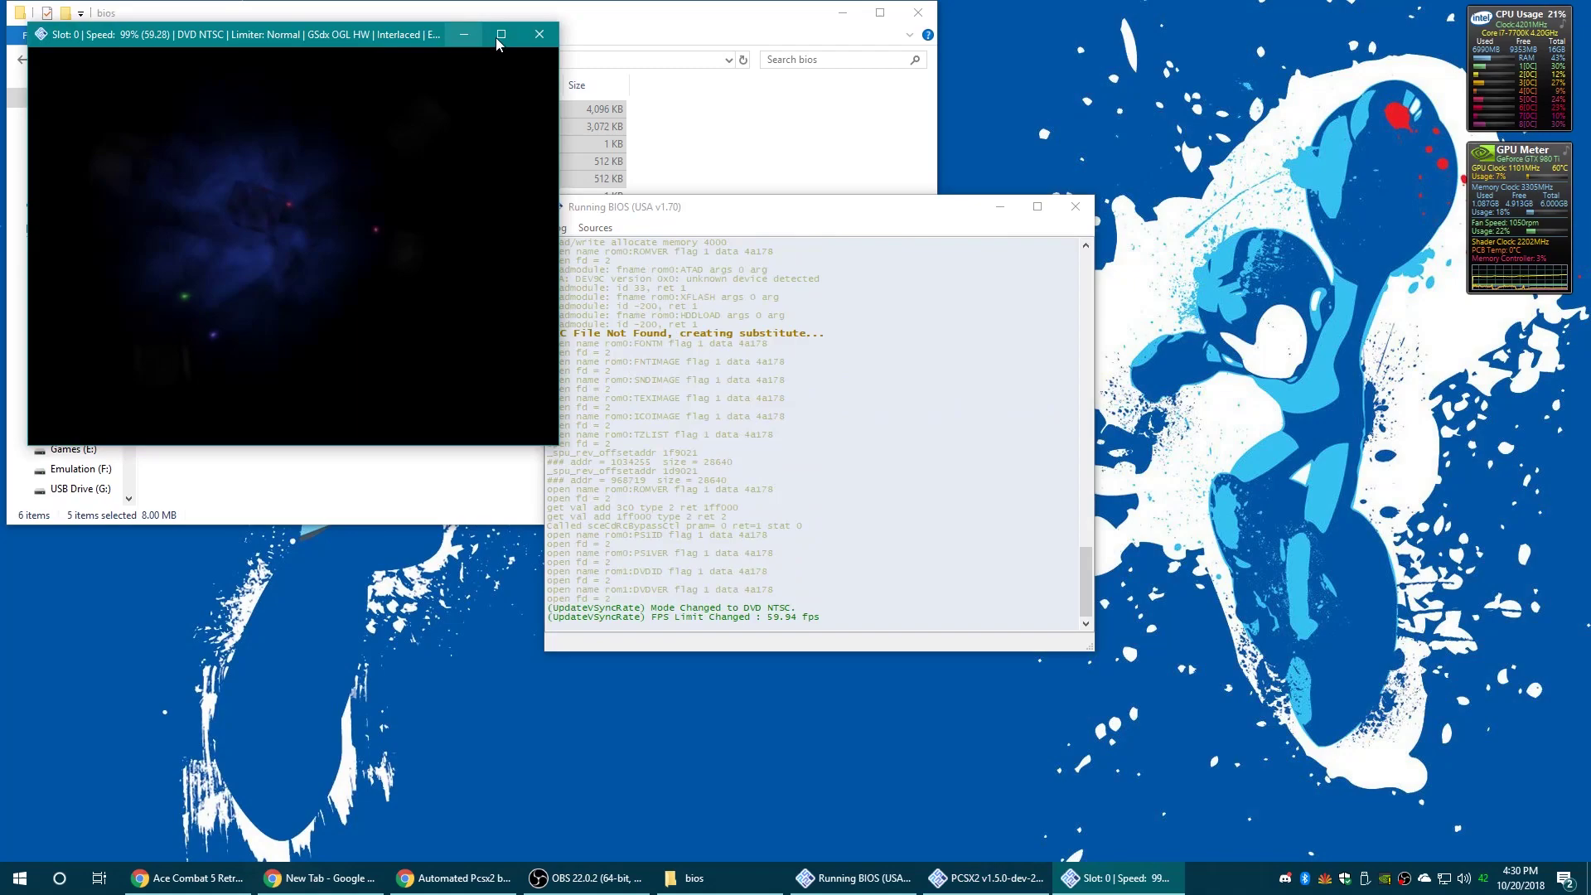